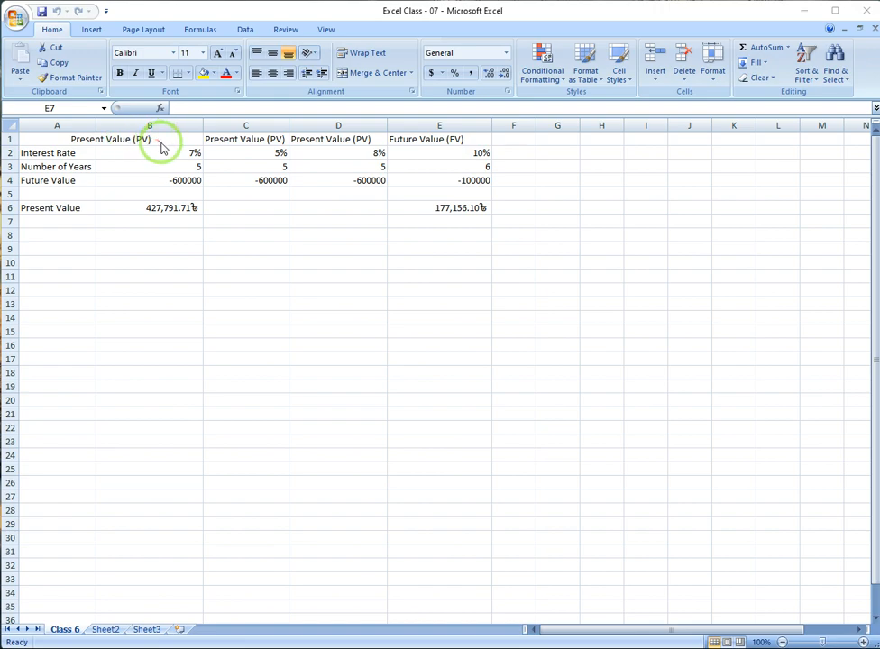
Review the interest rate, number of years and future value entered for the first present value case in column B.
left_click(58, 153)
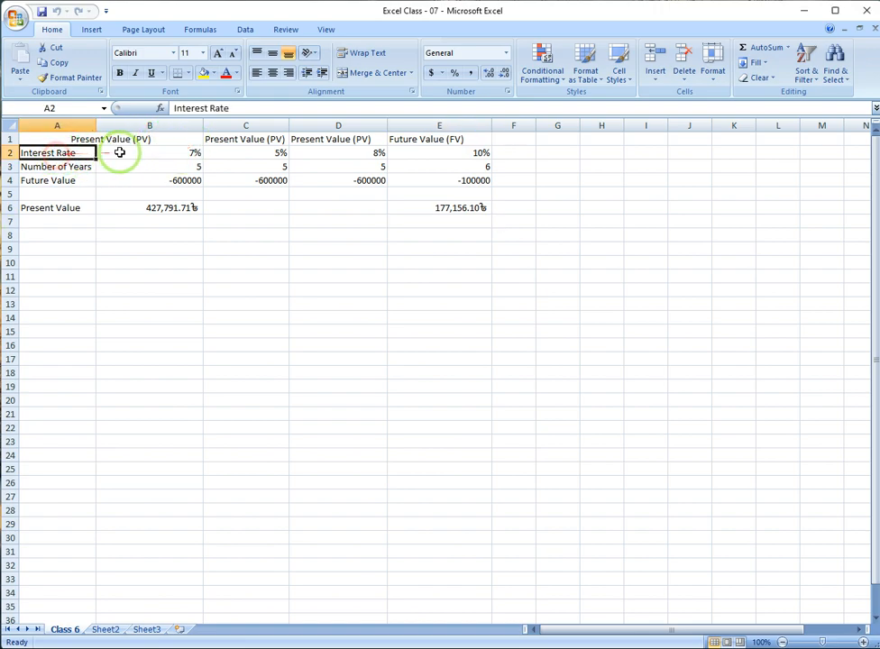
left_click(177, 153)
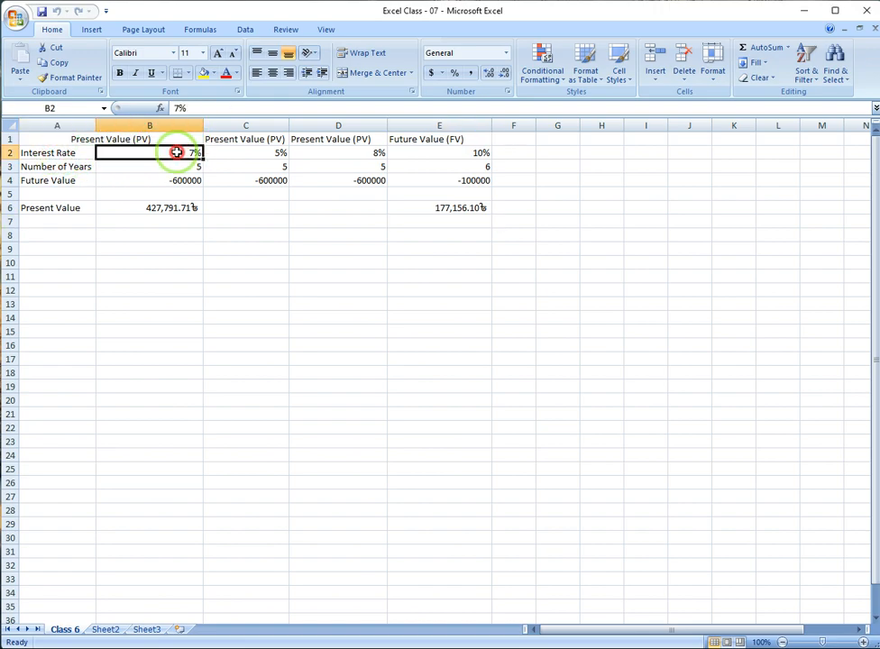
left_click(73, 167)
left_click(161, 167)
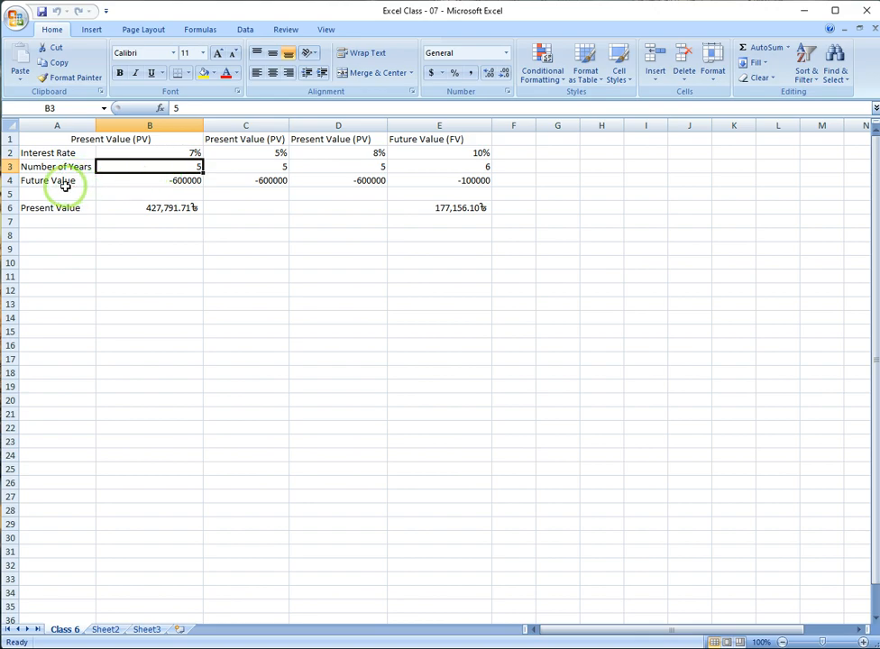
left_click(143, 180)
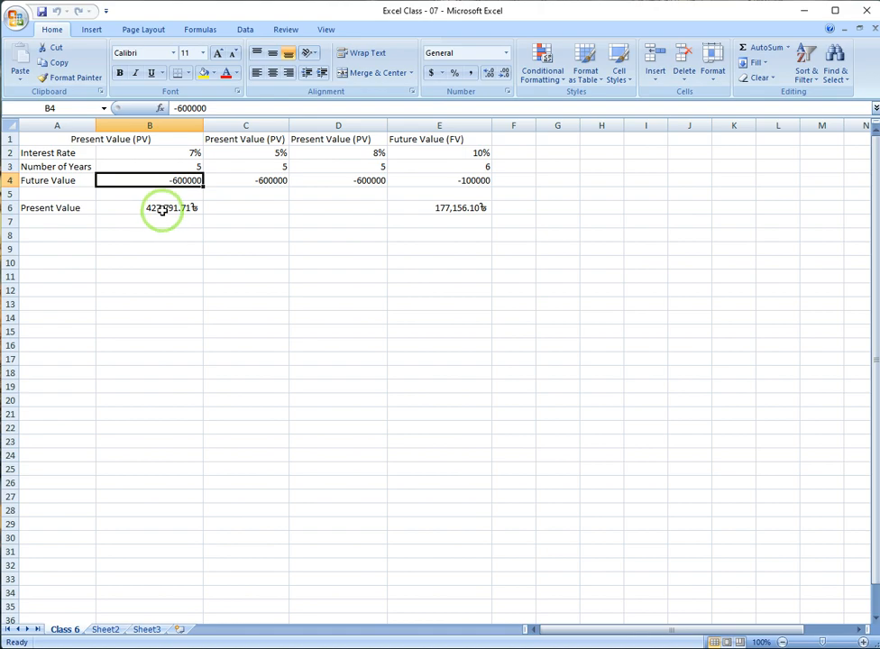
Try the future value in B4 as 600000 without the minus sign, and restore it to -600000.
double_click(165, 181)
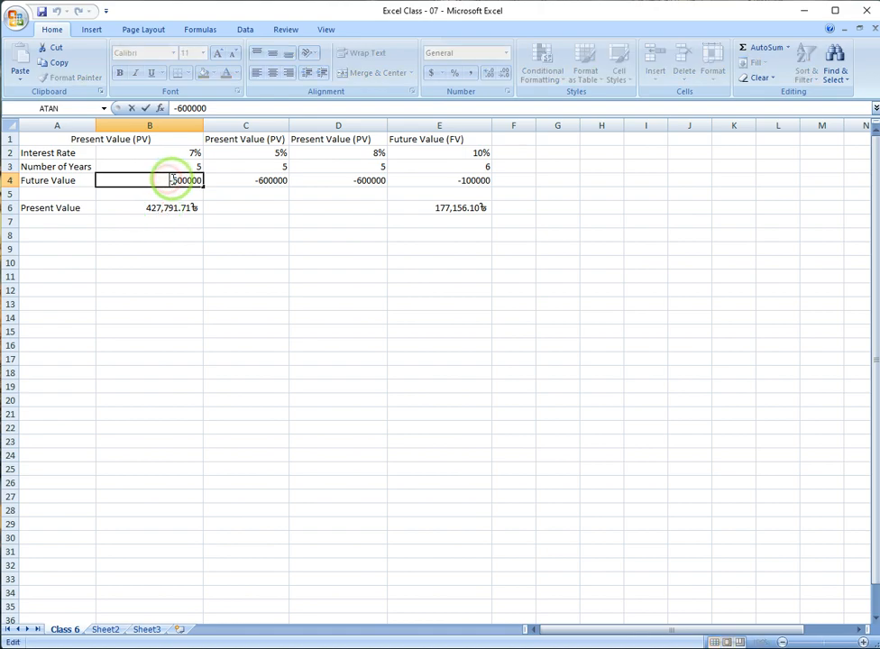
left_click(175, 180)
key("Delete")
key("Return")
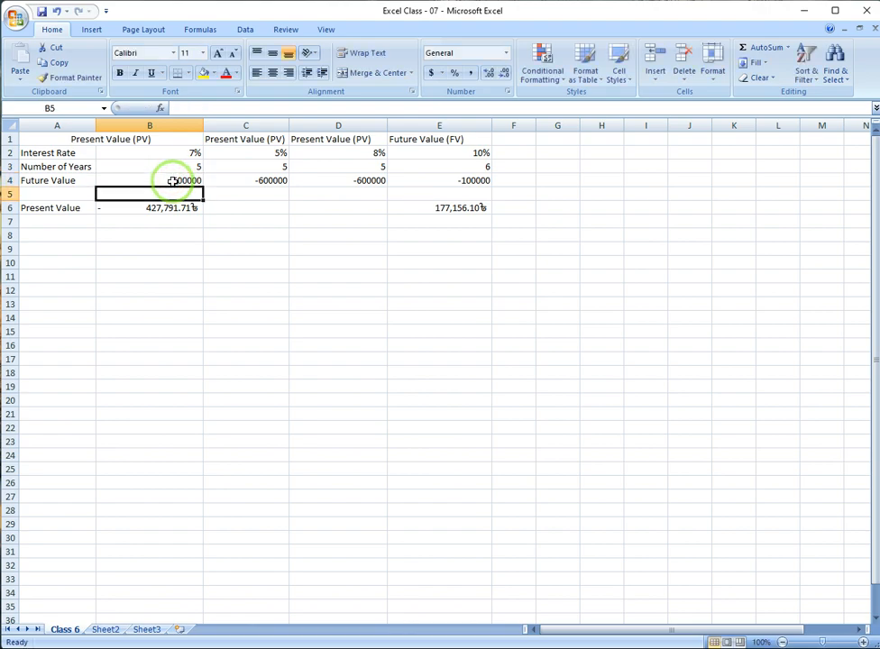
double_click(172, 182)
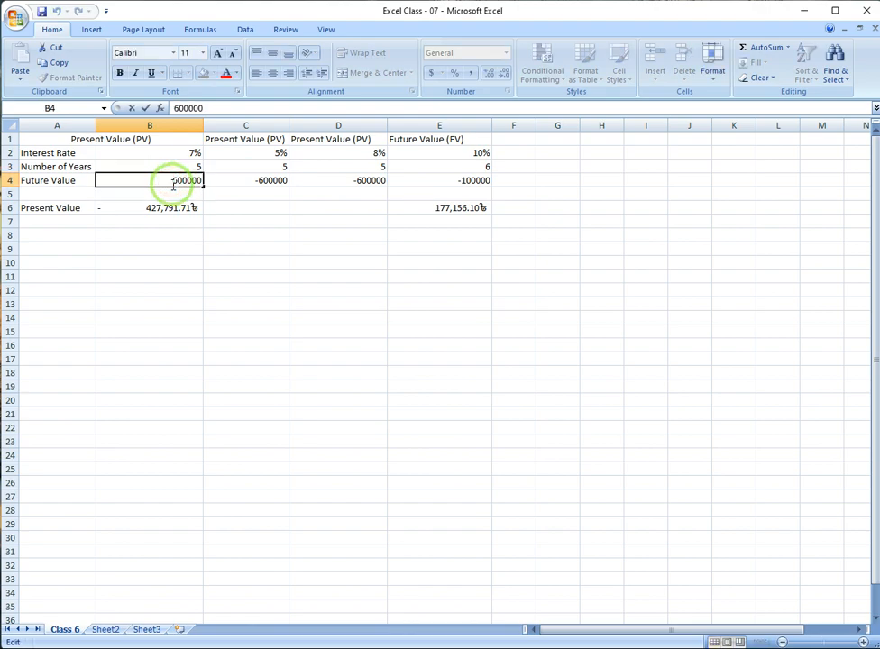
key("Return")
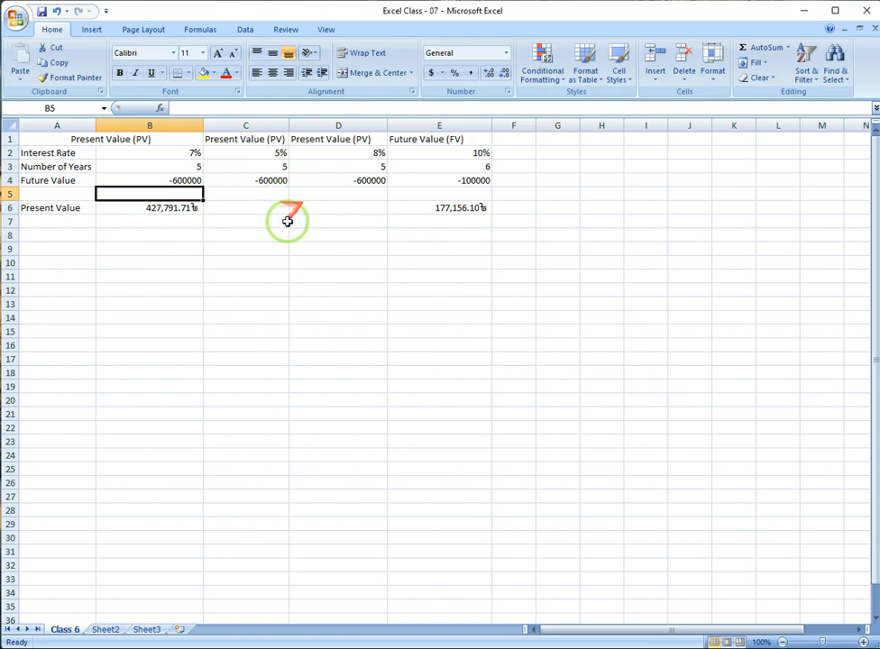
Examine the input cells B2 to B4 and the present value formula in B6.
left_click(185, 151)
left_click(180, 165)
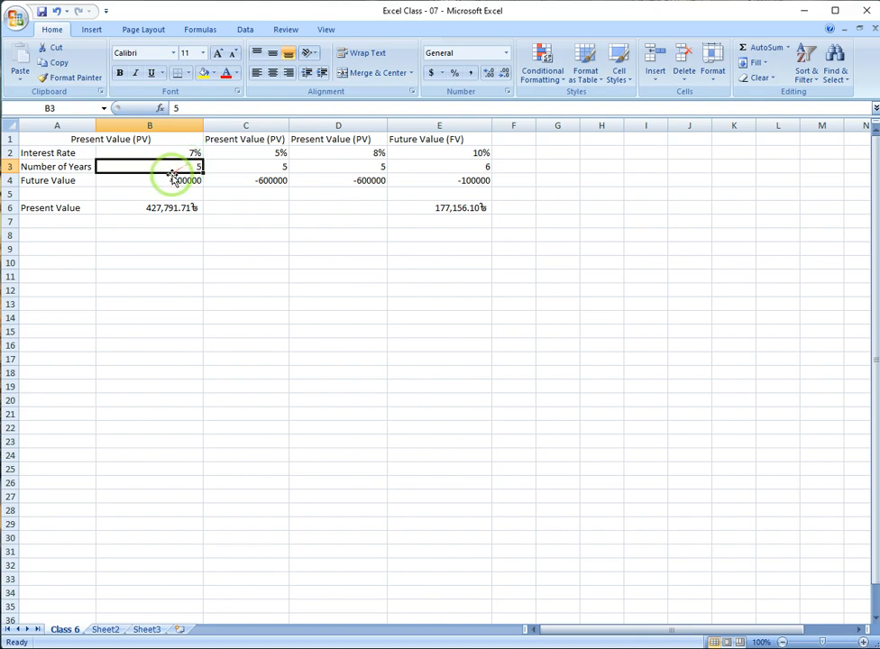
left_click(187, 154)
left_click(186, 167)
left_click(184, 142)
left_click(182, 166)
left_click(181, 181)
left_click(173, 210)
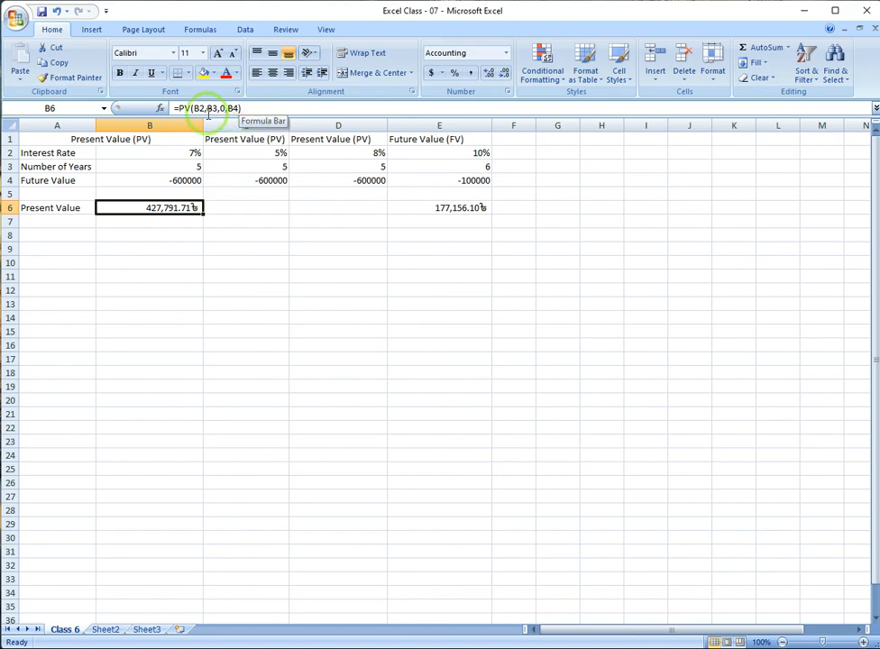
Compare each argument of the PV formula in B6 with the interest rate, years and future value cells it references.
left_click(184, 152)
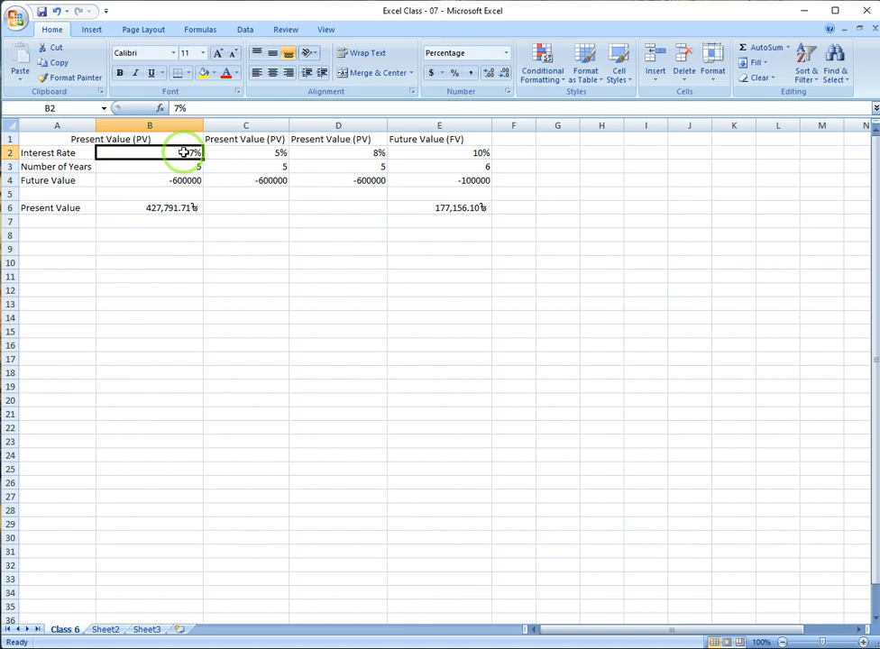
left_click(182, 209)
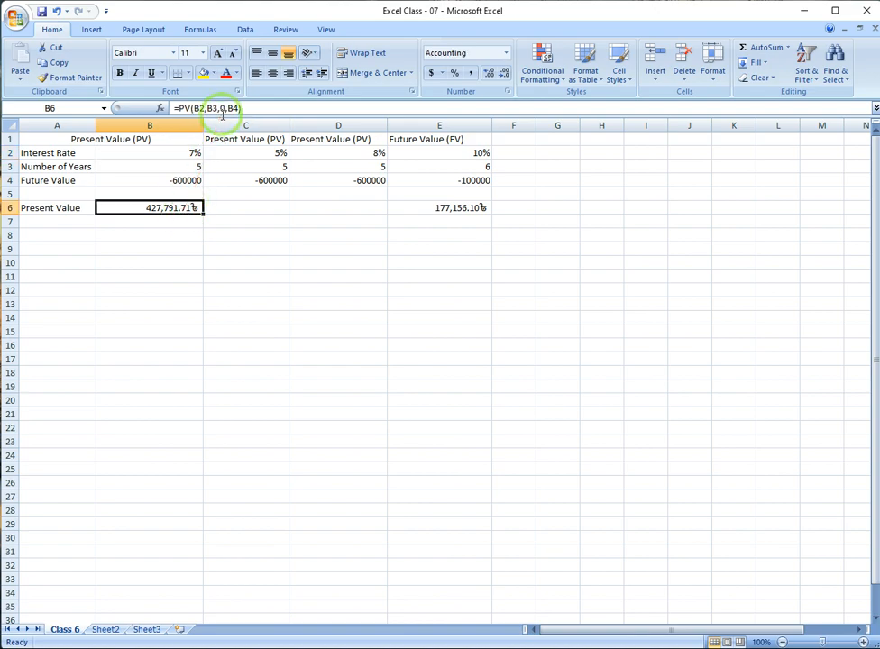
left_click(169, 181)
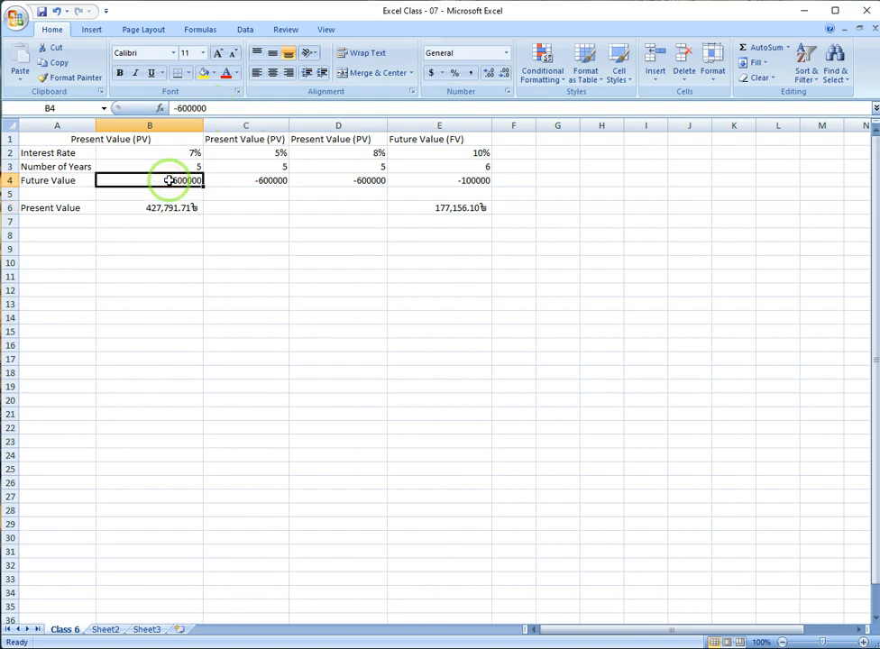
left_click(182, 167)
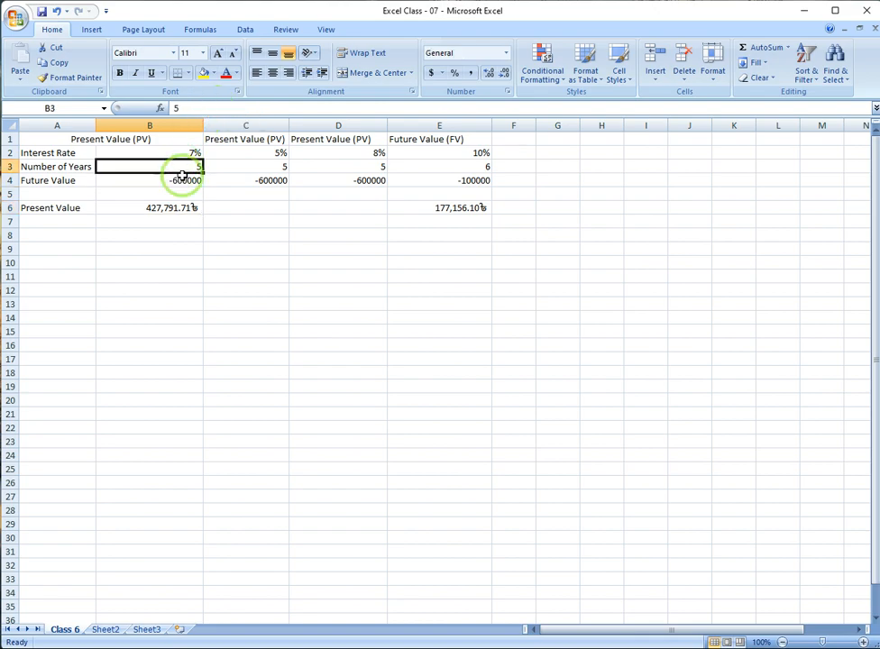
left_click(182, 208)
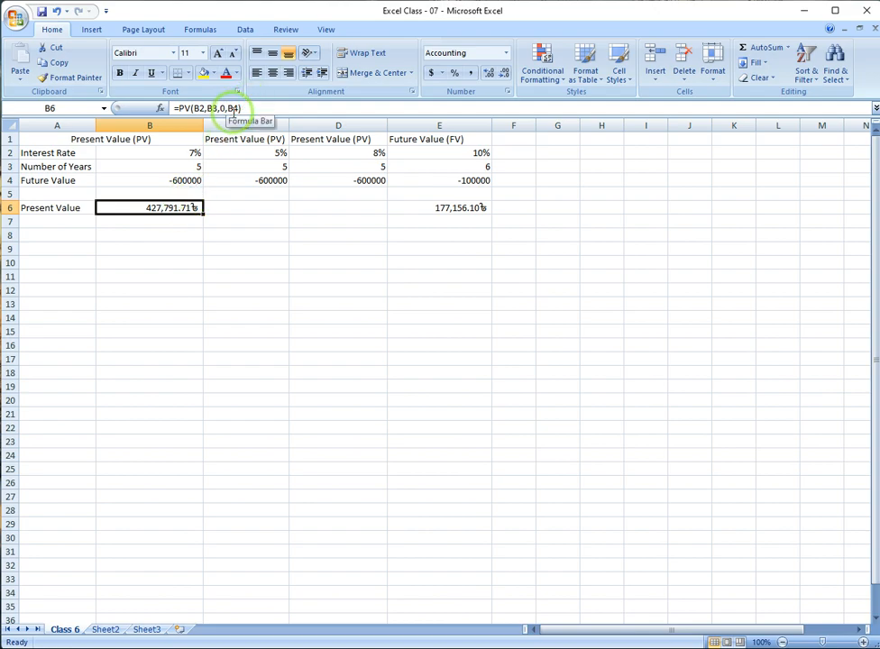
left_click(181, 180)
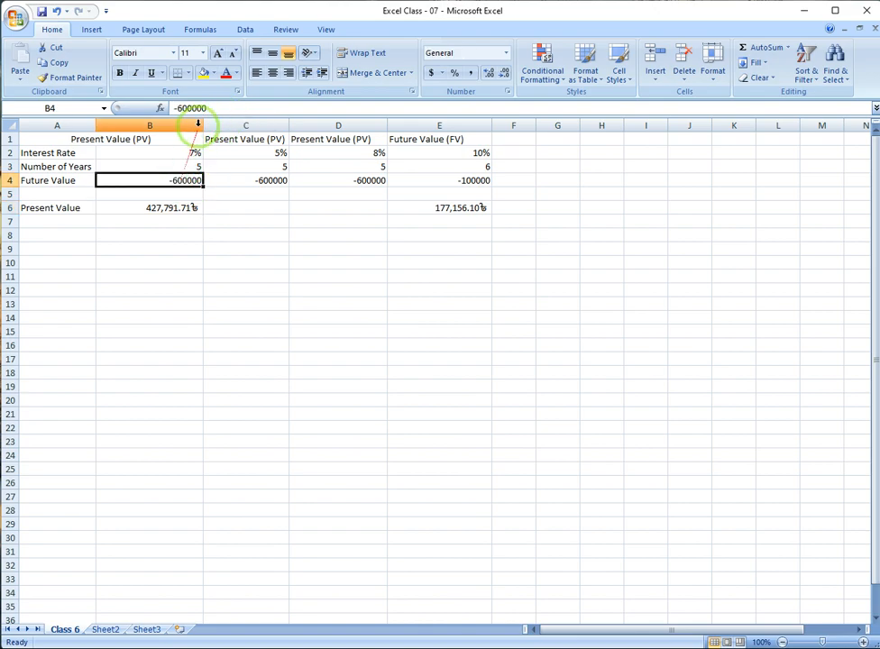
left_click(188, 205)
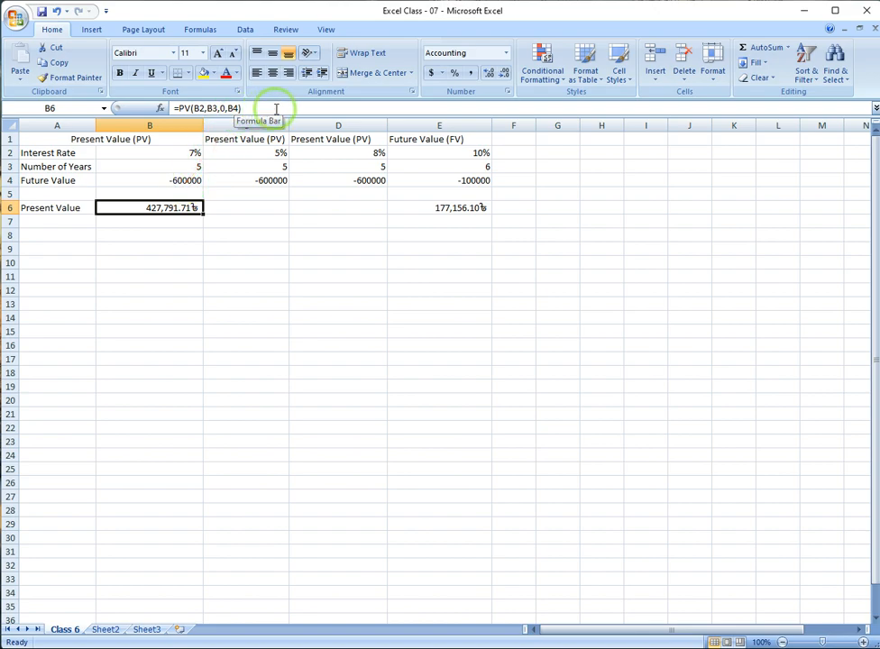
left_click(165, 219)
left_click(167, 206)
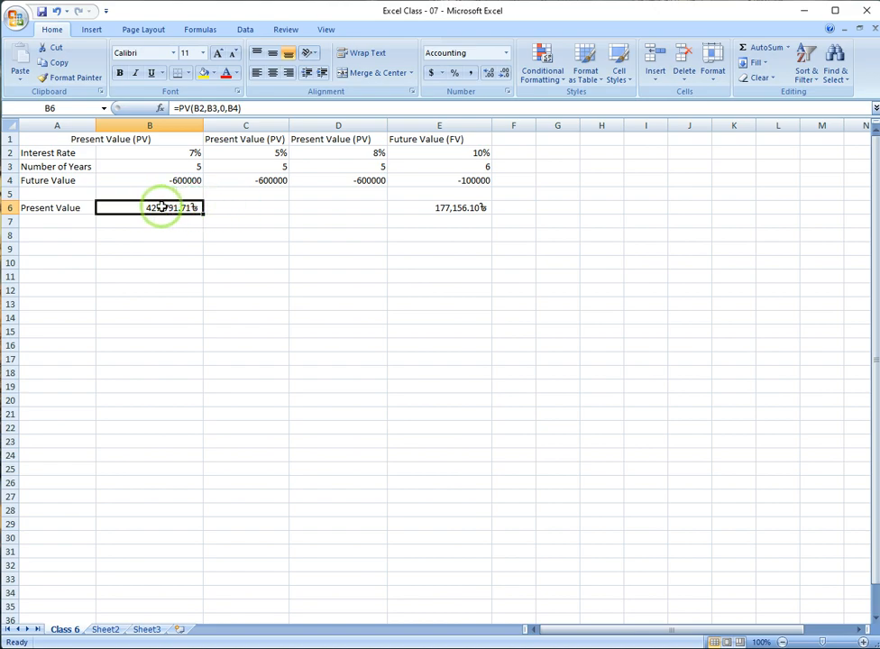
double_click(155, 208)
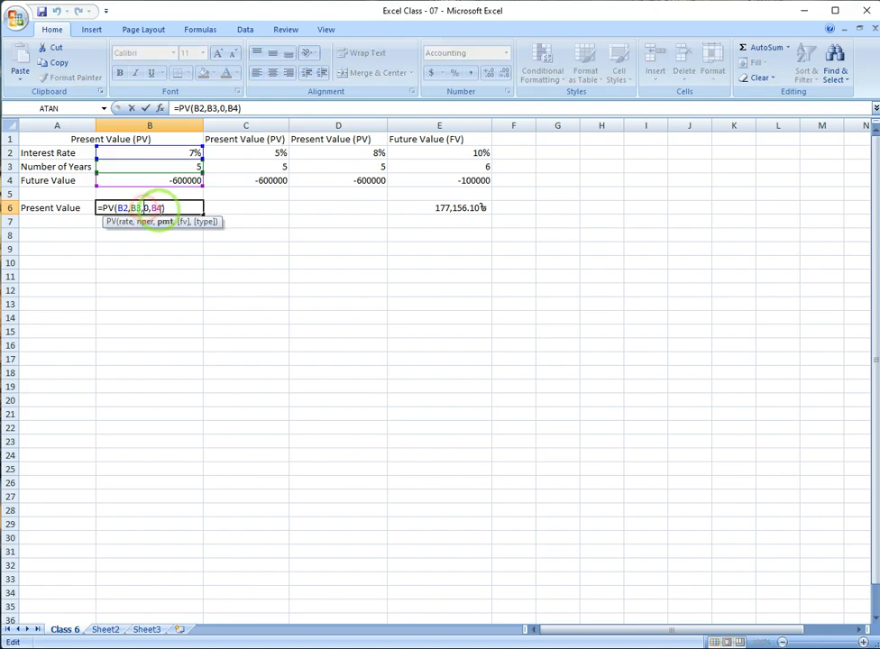
key("Return")
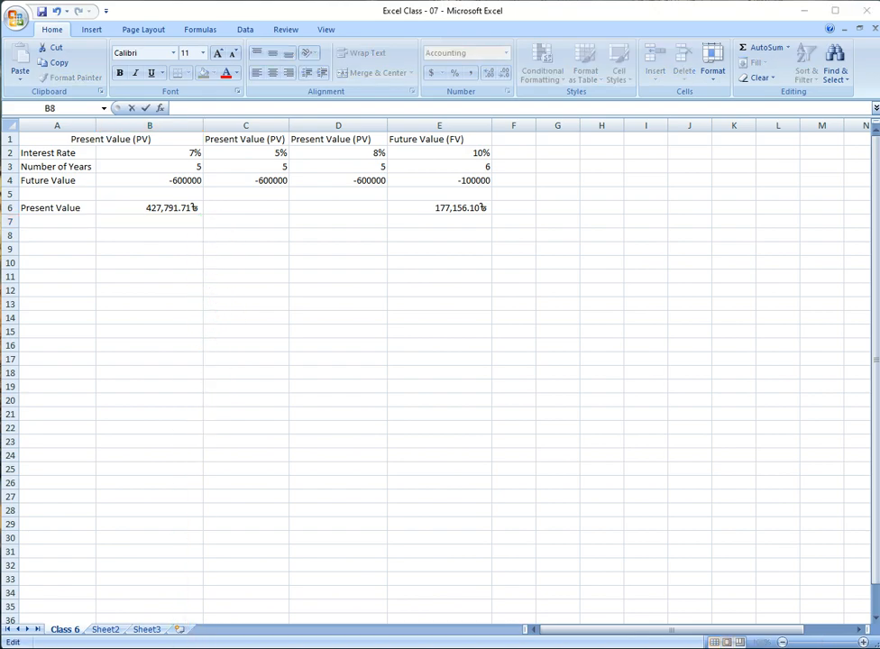
left_click(157, 234)
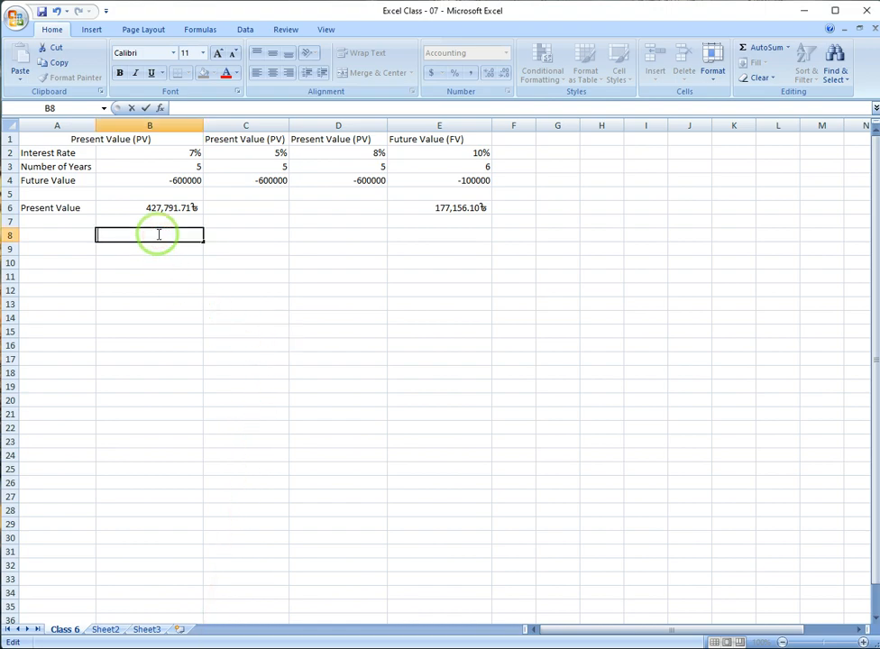
type("PV(")
left_click(155, 251)
left_click(157, 235)
double_click(242, 237)
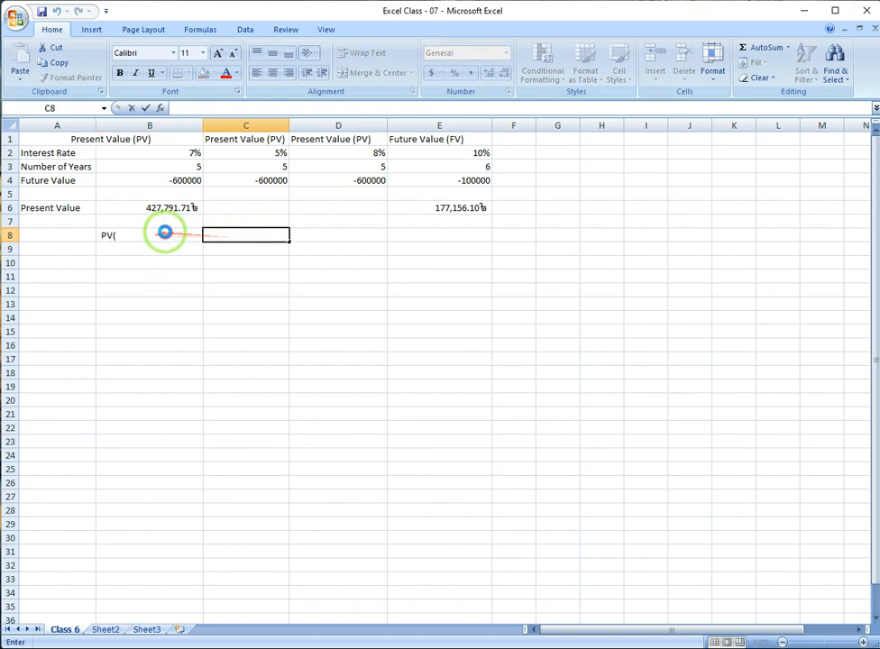
left_click(165, 233)
double_click(171, 233)
key("BackSpace")
key("BackSpace")
key("BackSpace")
mouse_move(173, 233)
left_mouse_down()
mouse_move(240, 267)
mouse_move(218, 316)
mouse_move(259, 319)
left_mouse_up()
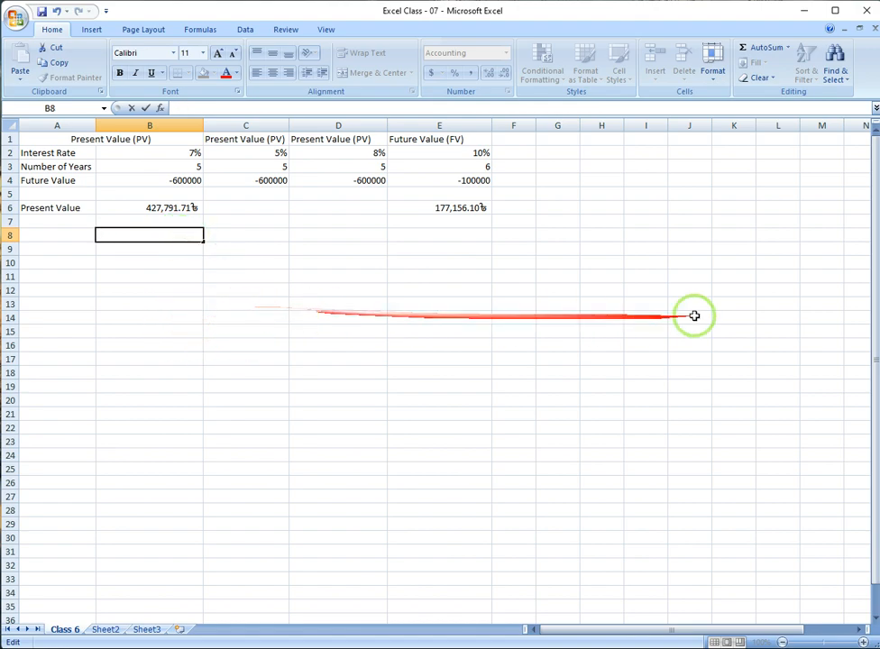
Start a PV formula in cell G16 by entering =PV( there.
left_click(553, 340)
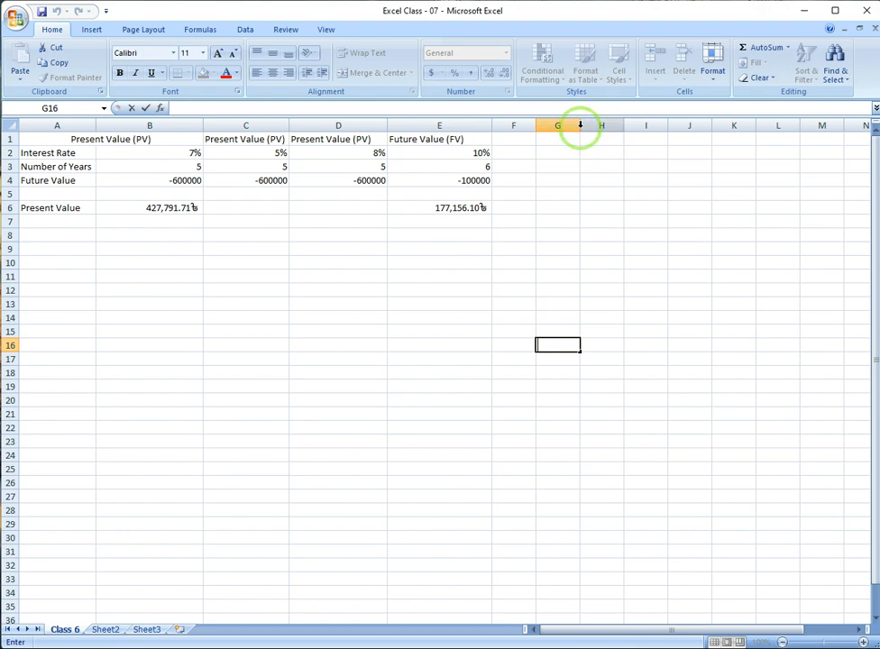
double_click(563, 345)
type("PV")
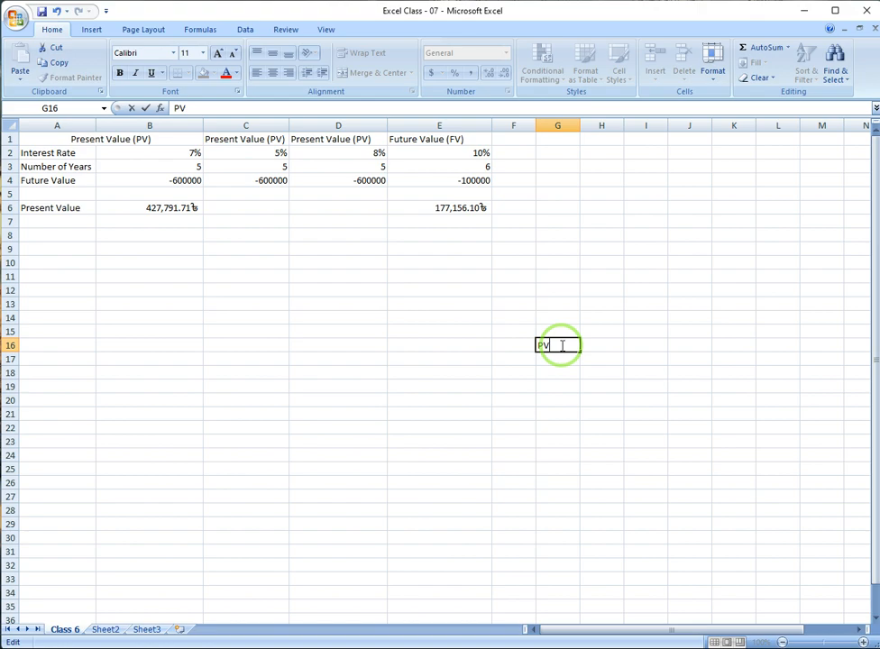
type("(")
key("Home")
type("=")
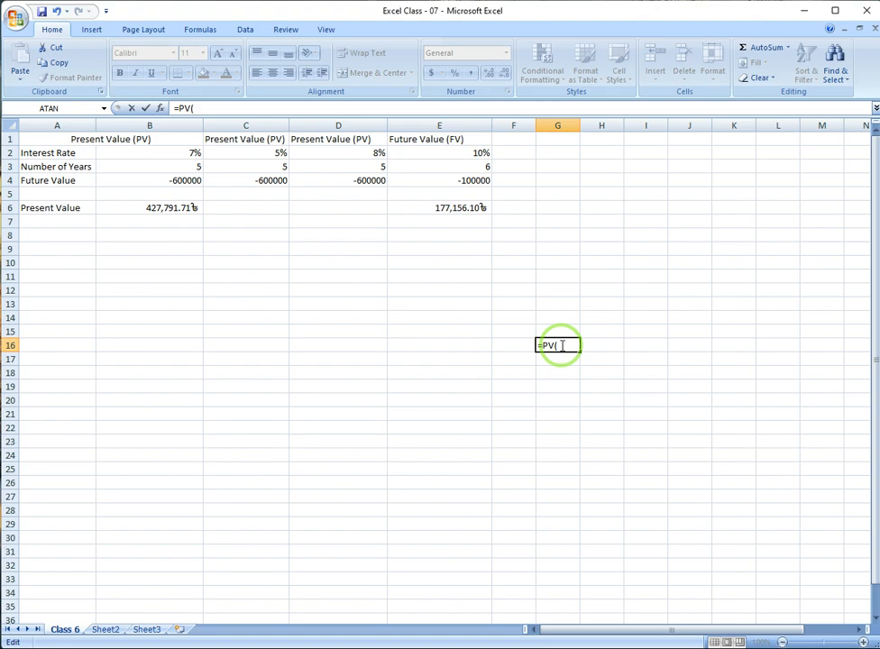
key("End")
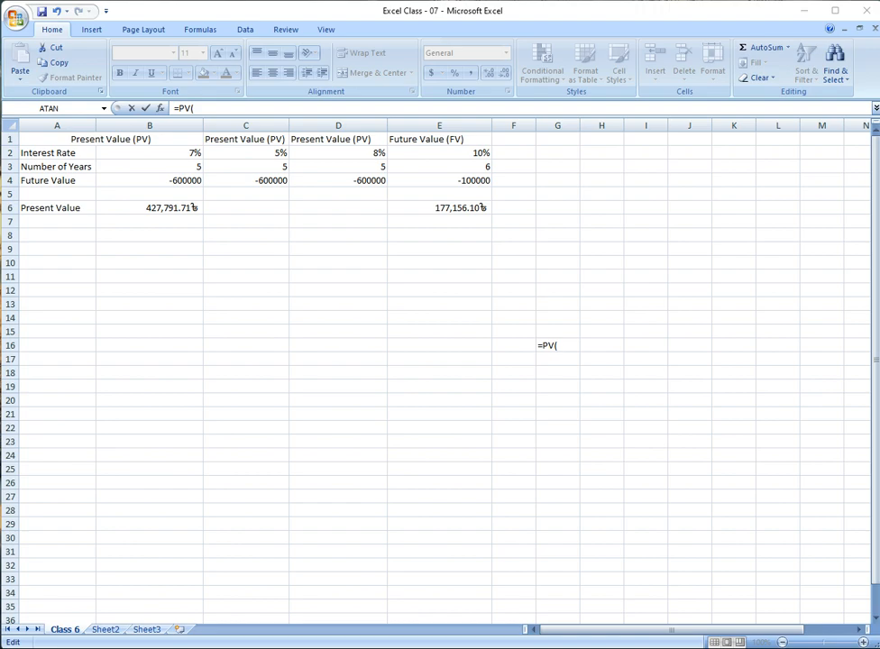
Try to enter the PV formula in G16 with only B6 as its argument, and dismiss the error.
left_click(566, 344)
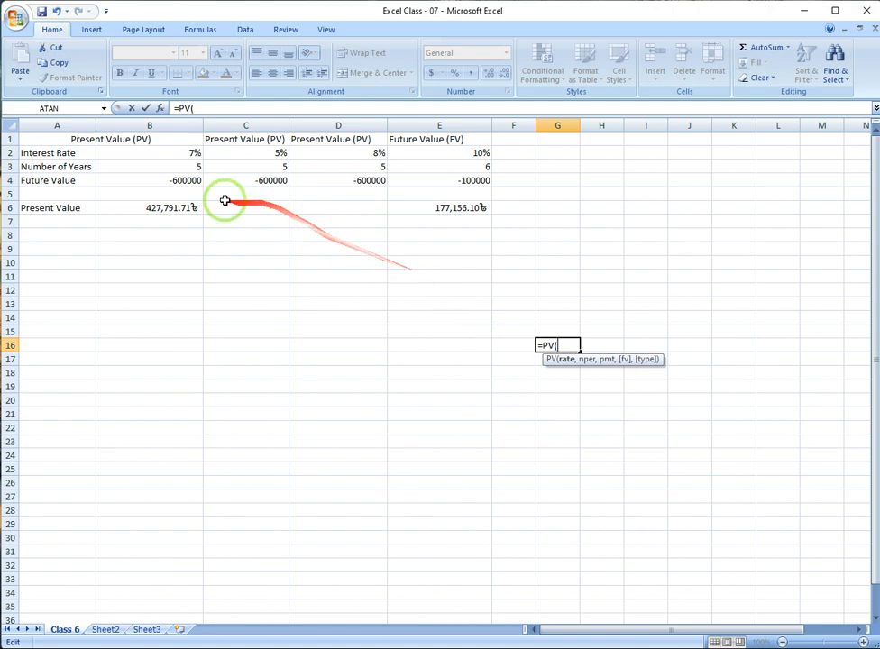
left_click(192, 207)
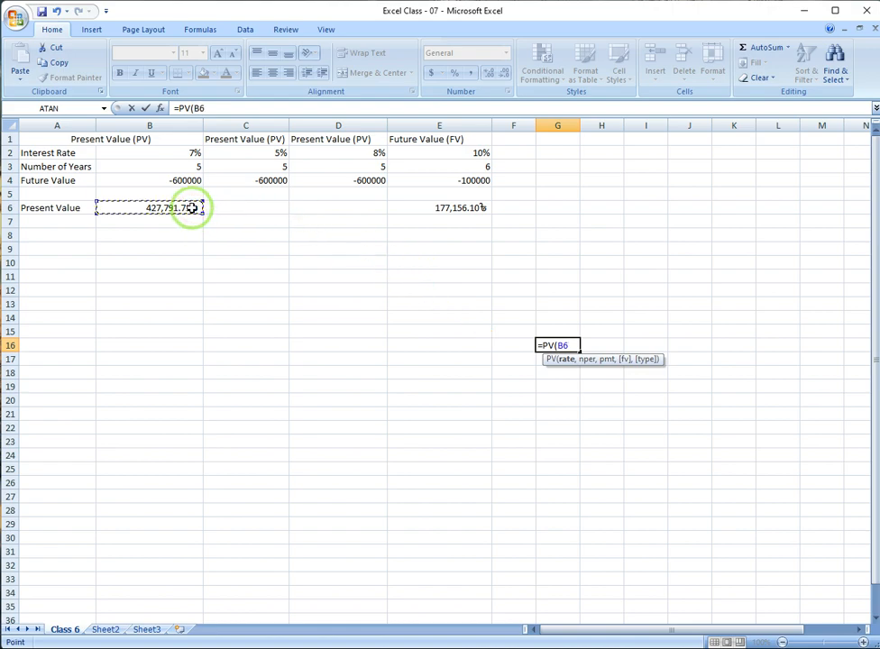
key("Return")
left_click(447, 386)
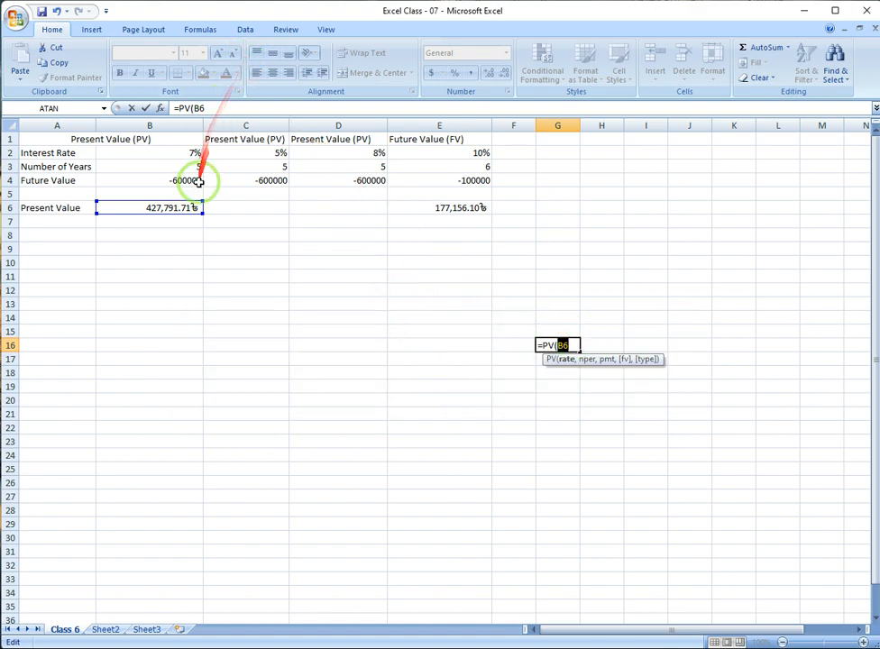
left_click(261, 264)
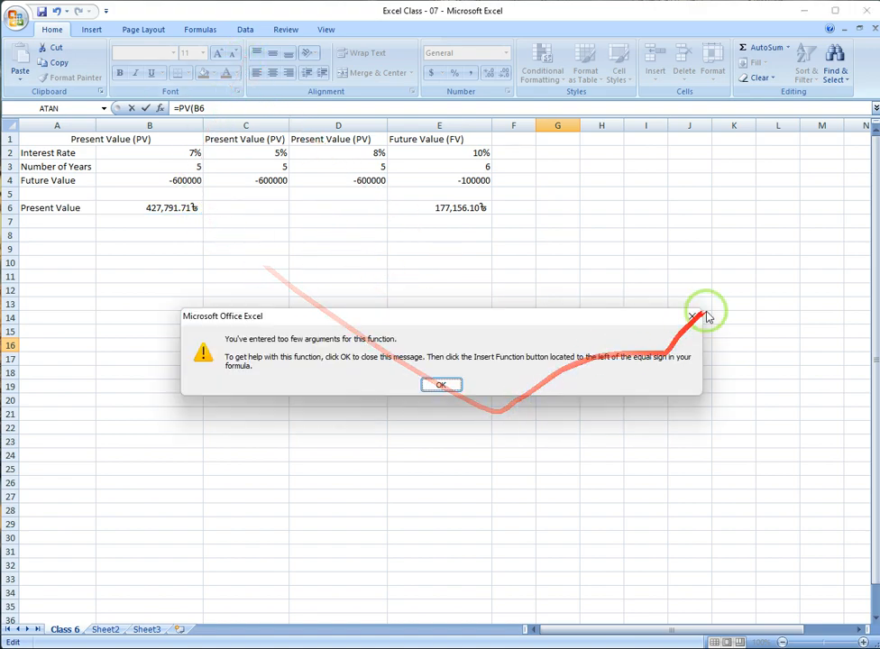
left_click(699, 310)
left_click(187, 179)
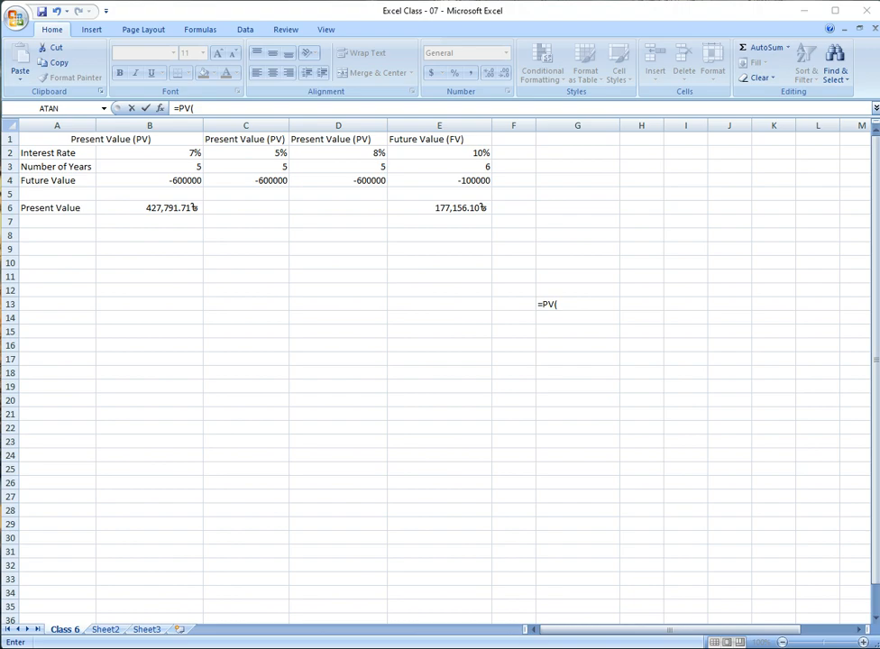
Complete the formula in G13 as =PV(B2,B3,0,B4), referencing the rate, years and future value cells with a zero payment.
left_click(586, 302)
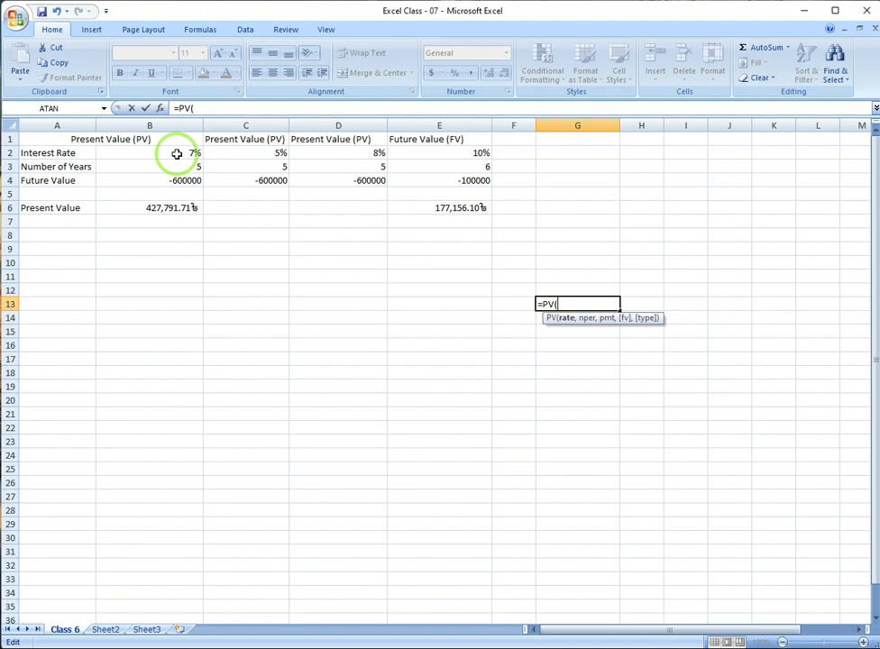
left_click(176, 154)
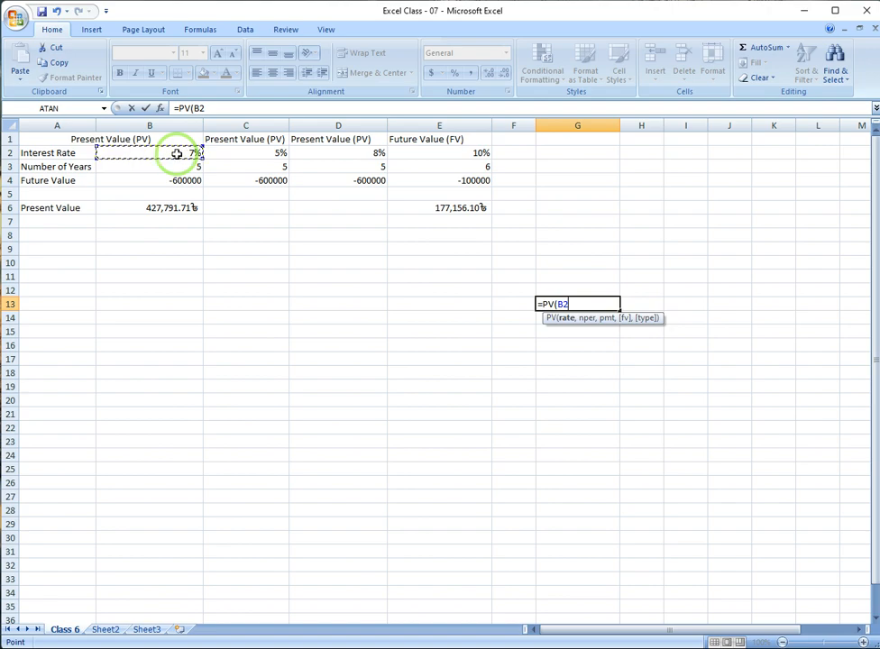
type(",")
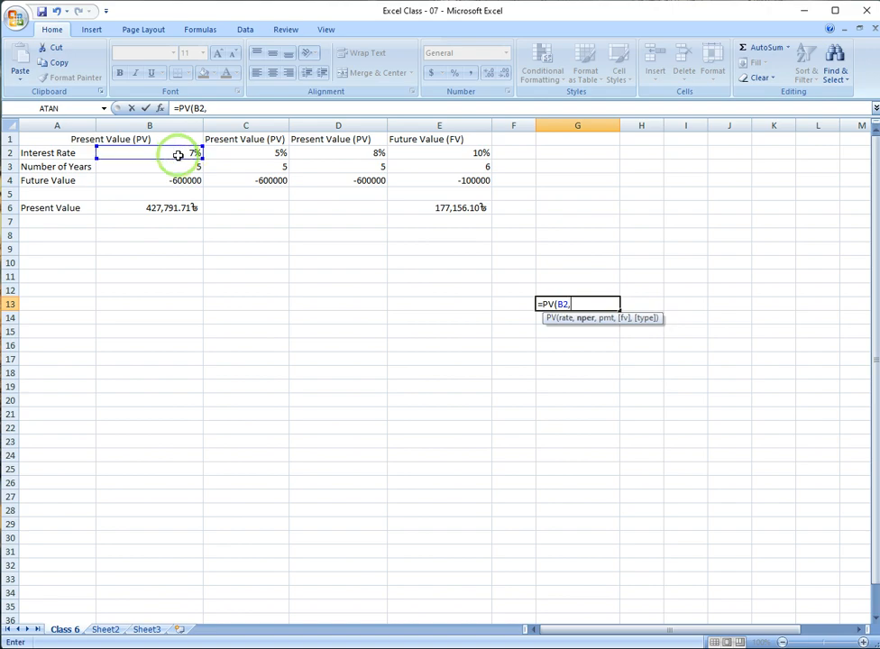
left_click(183, 169)
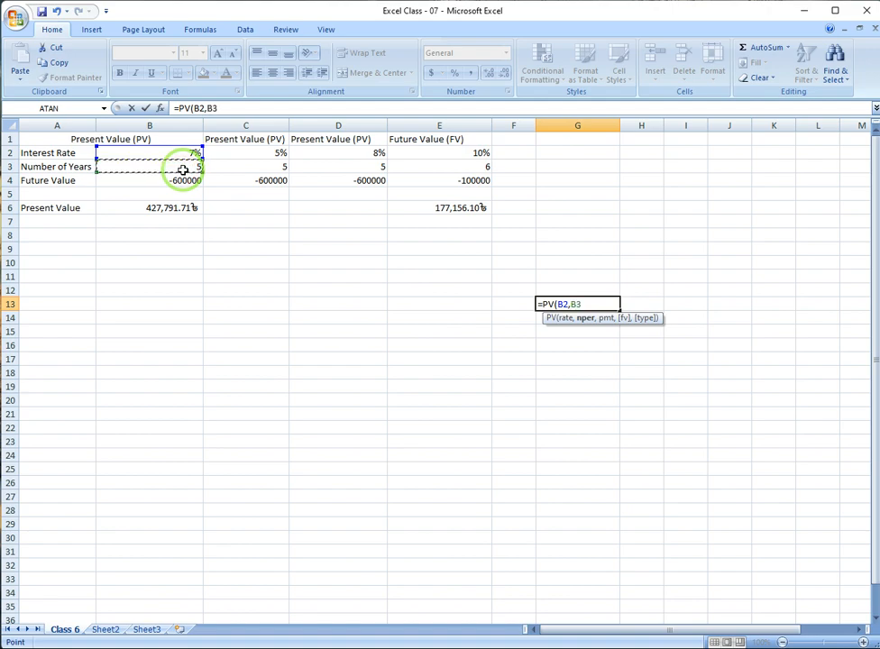
type(",")
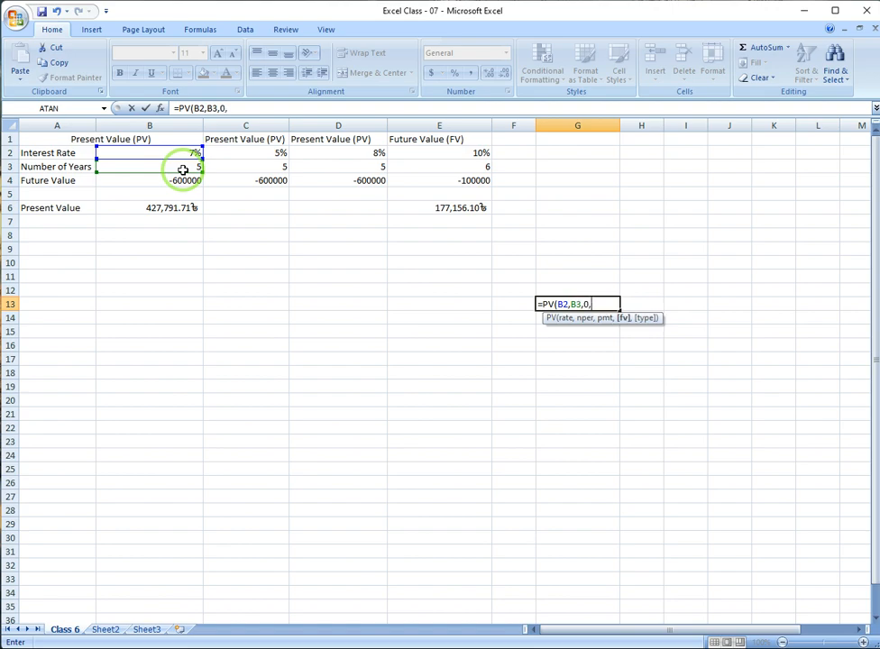
type("0,")
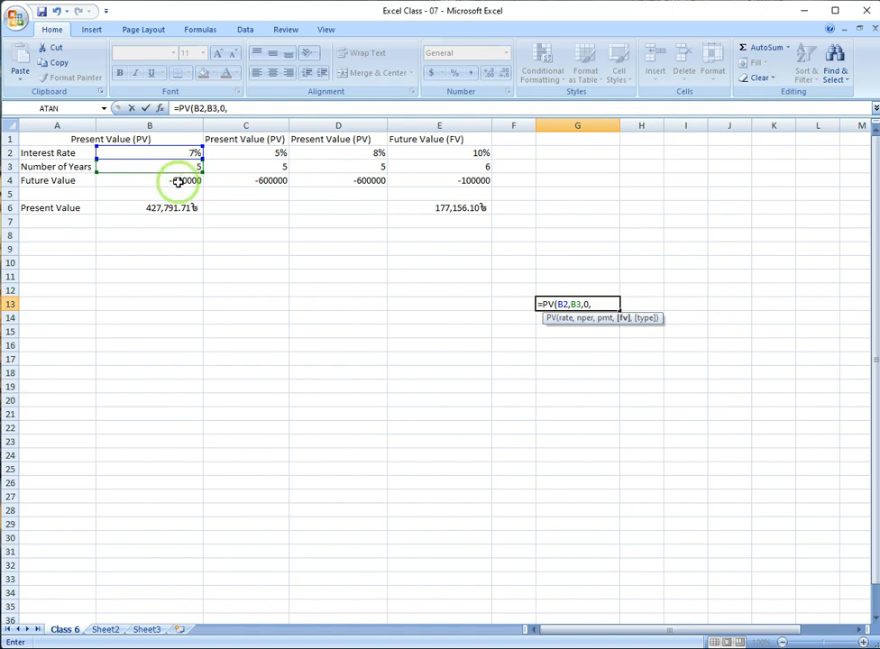
left_click(177, 182)
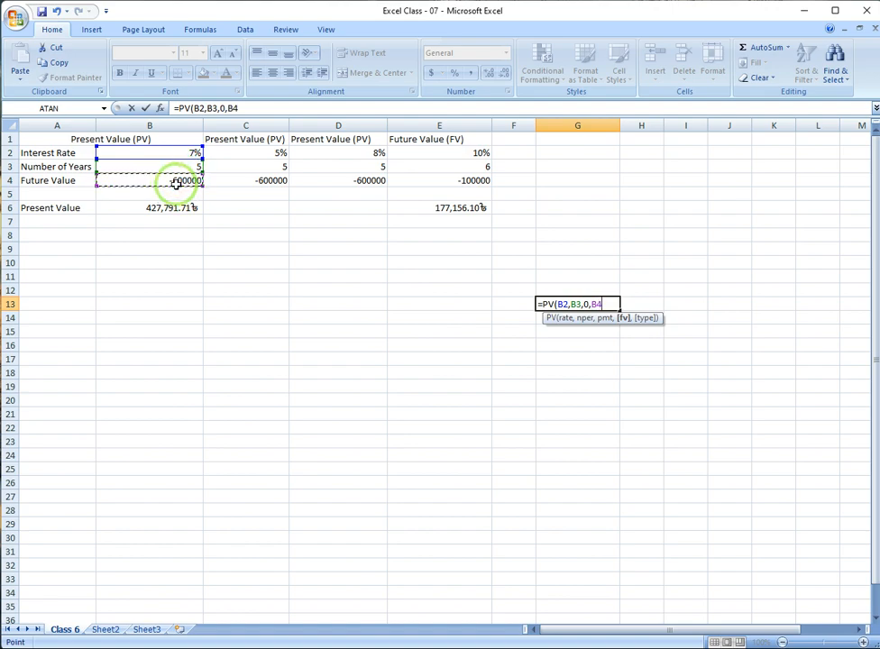
type(")")
key("Return")
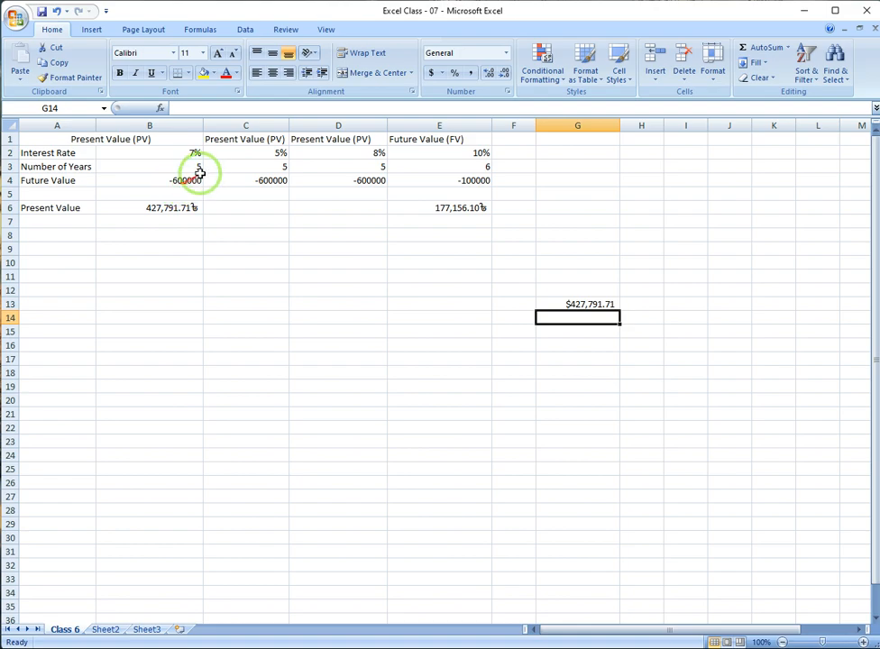
left_click(562, 303)
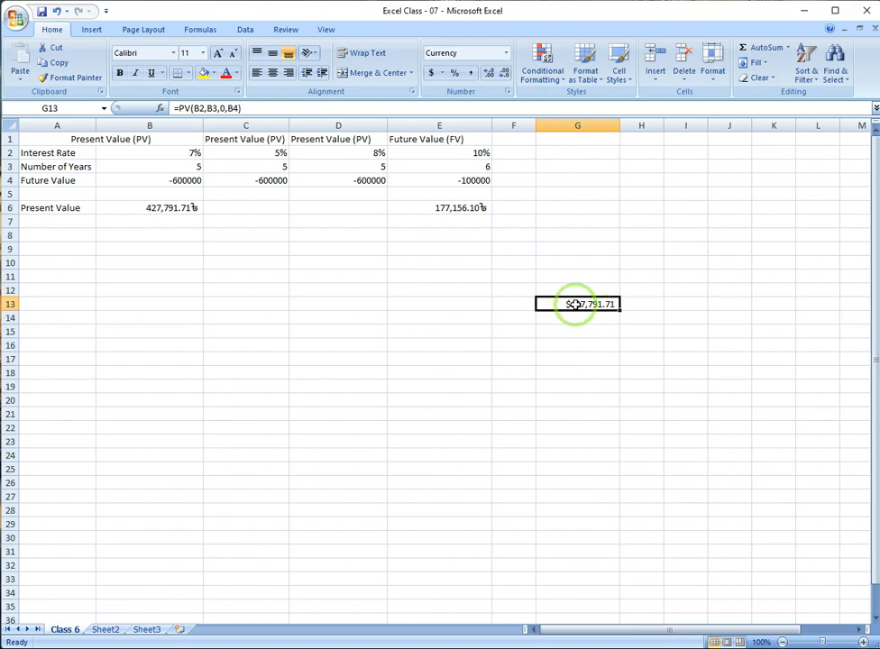
left_click(92, 29)
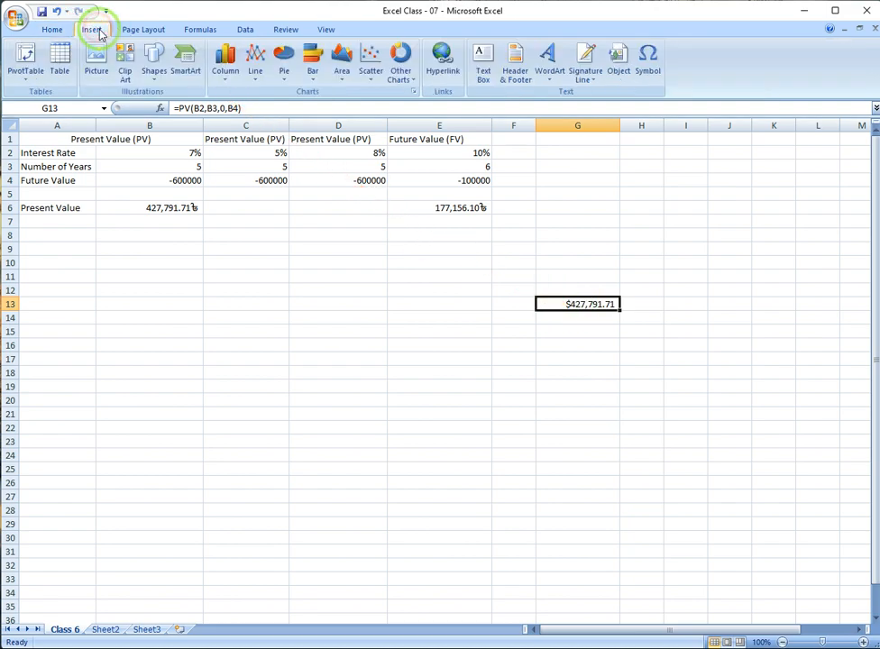
left_click(132, 31)
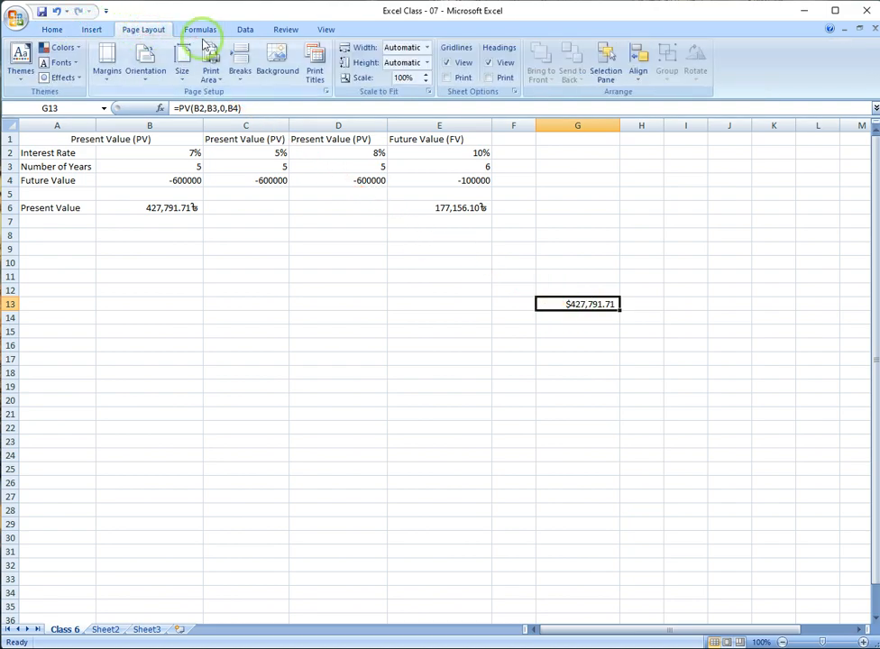
left_click(92, 29)
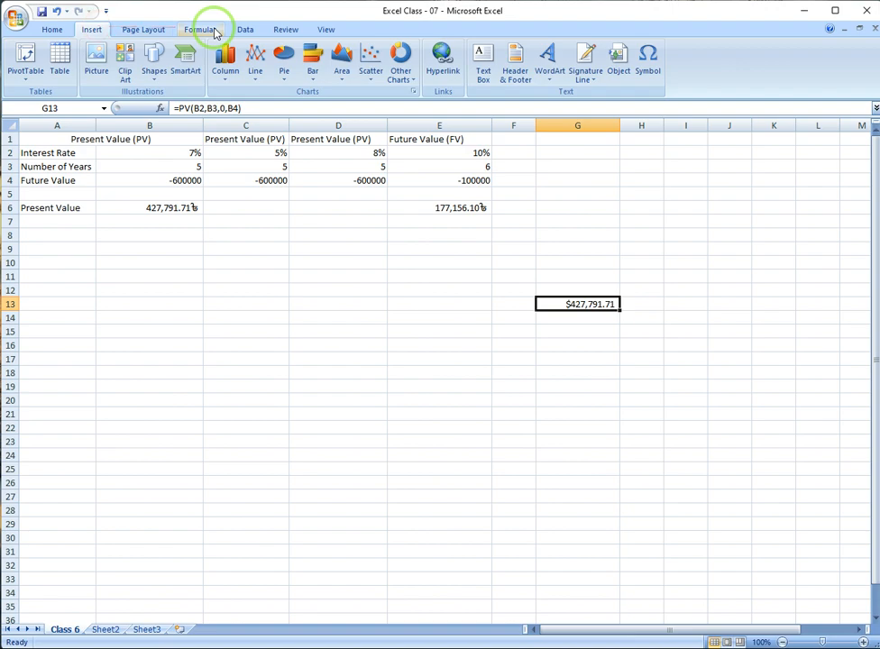
left_click(210, 28)
left_click(147, 33)
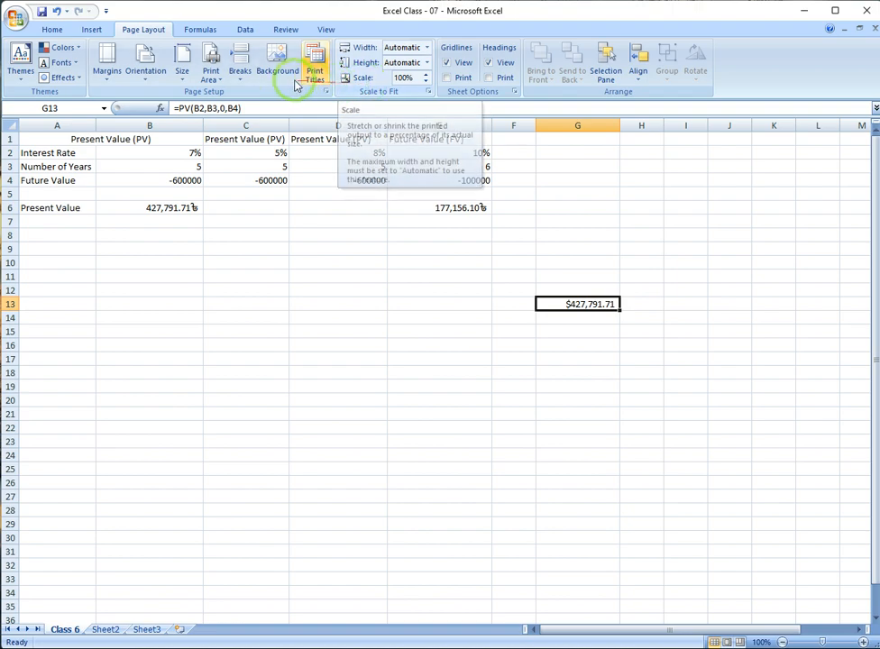
left_click(92, 29)
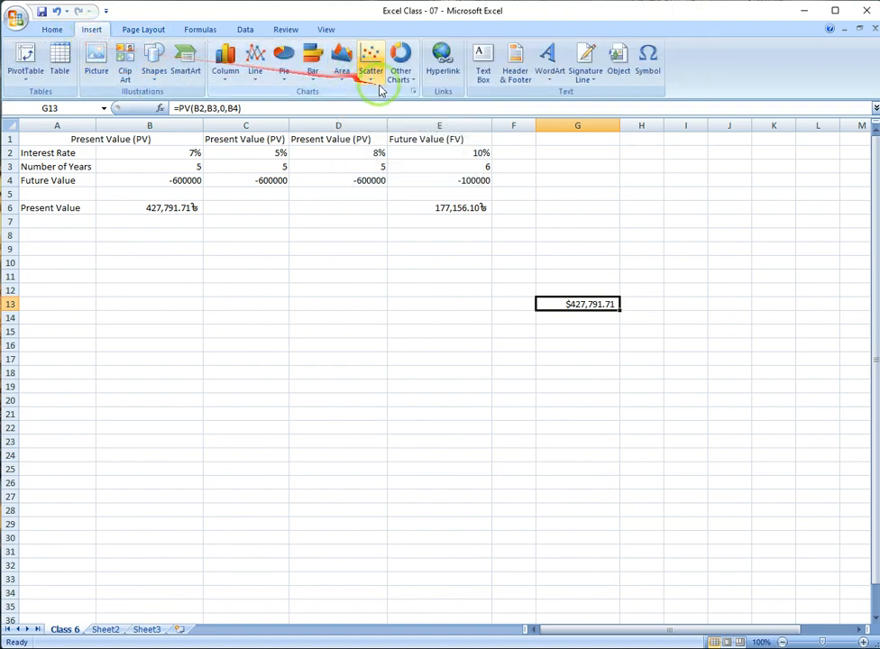
Change the number format of the present value result in G13 to Number.
left_click(54, 30)
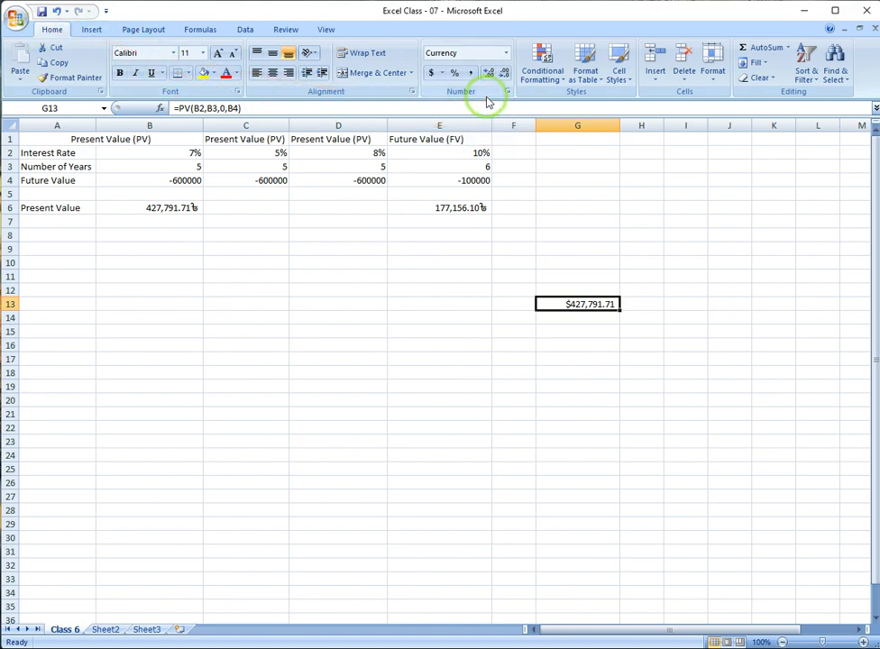
left_click(506, 56)
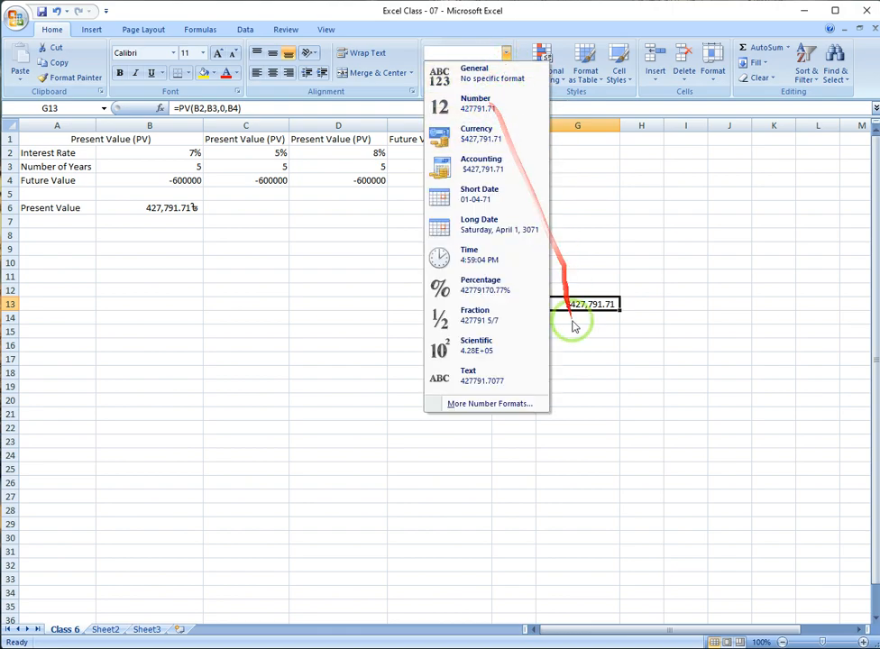
left_click(583, 304)
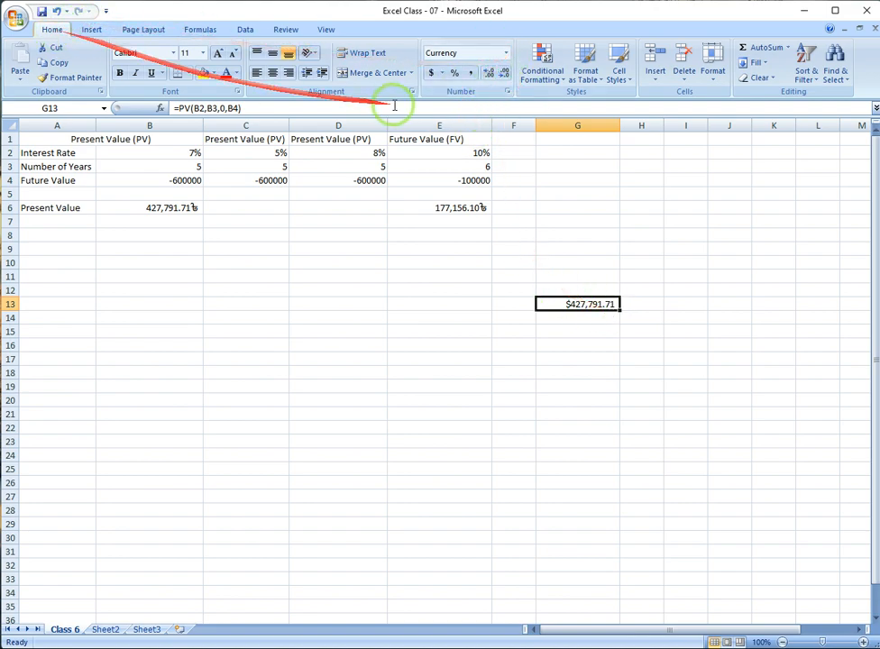
left_click(506, 52)
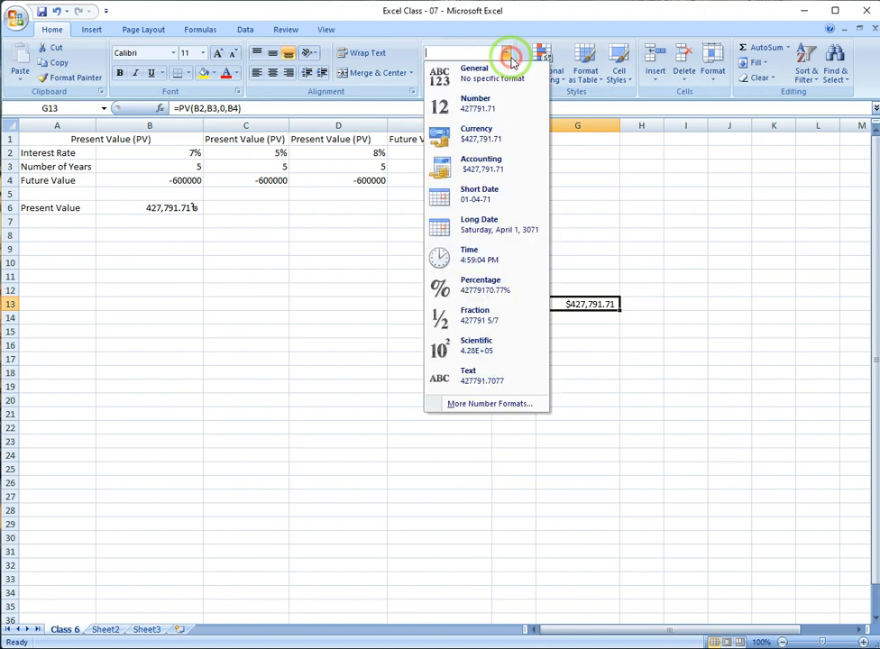
left_click(505, 108)
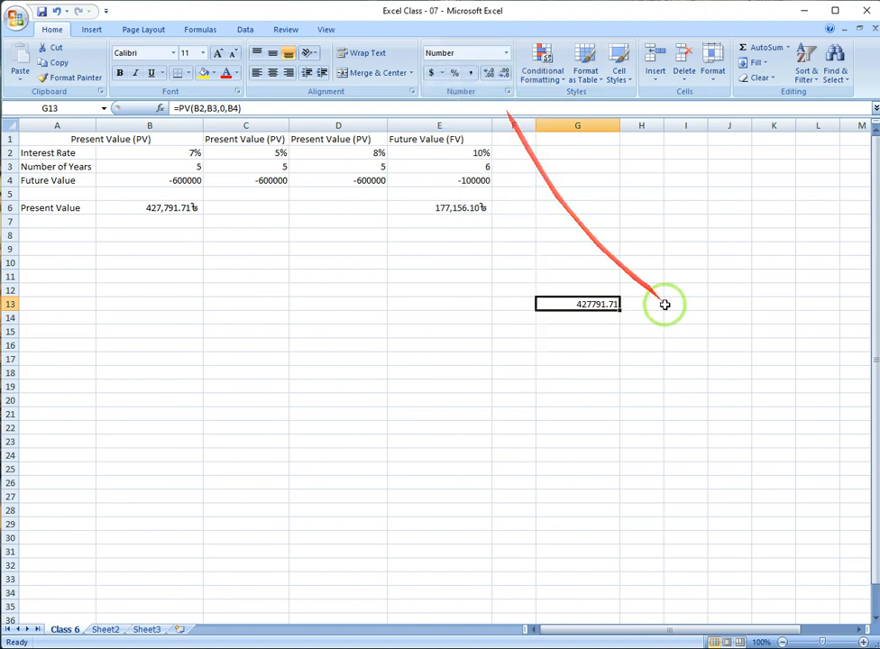
Review the cell references in the PV formula in G13 without editing it.
double_click(583, 304)
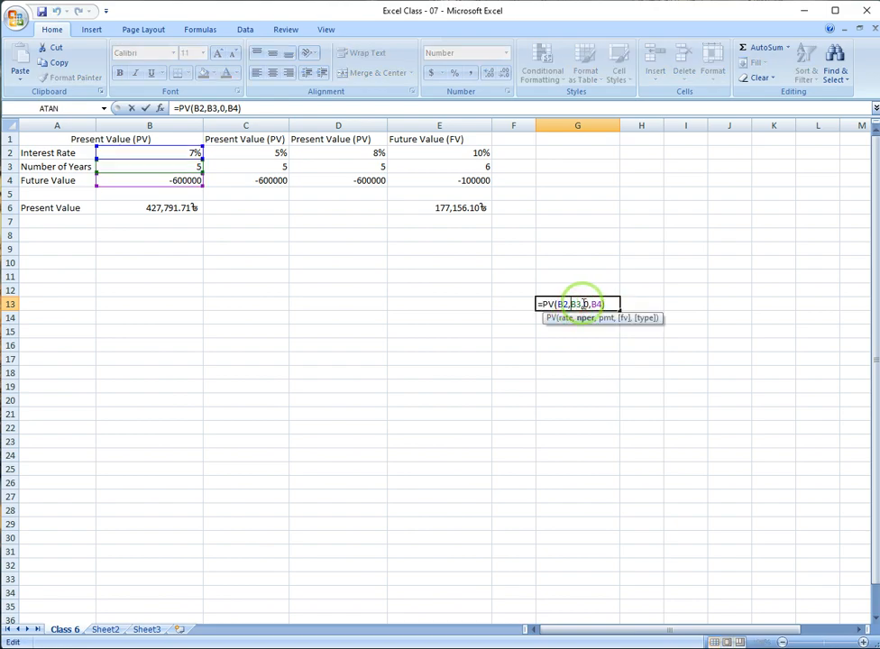
key("Return")
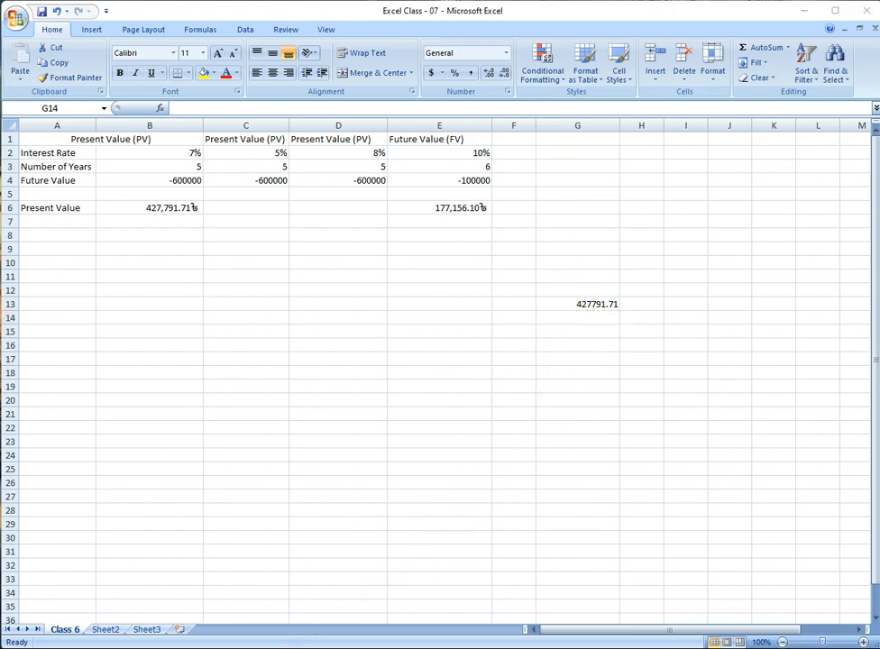
double_click(585, 301)
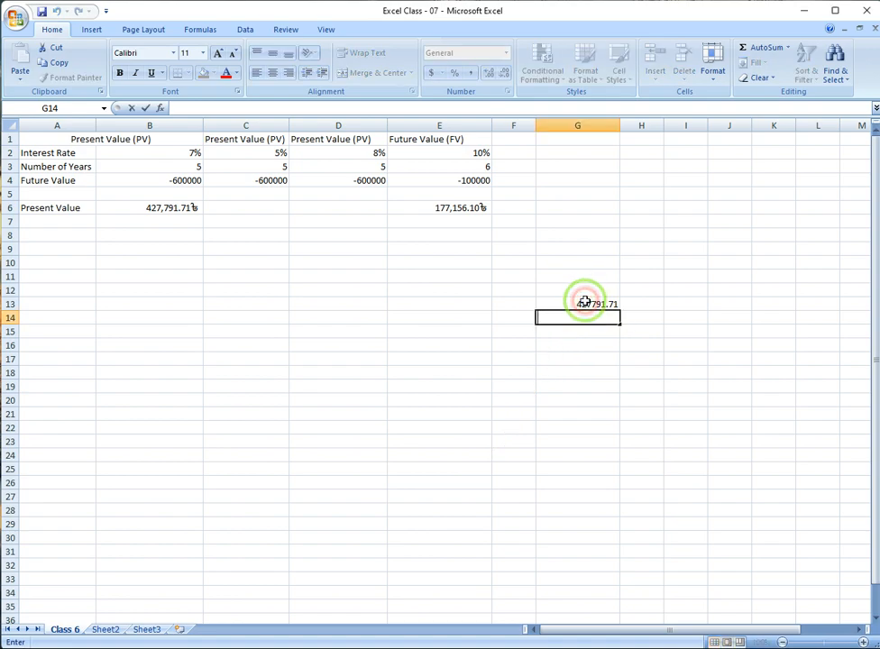
key("Return")
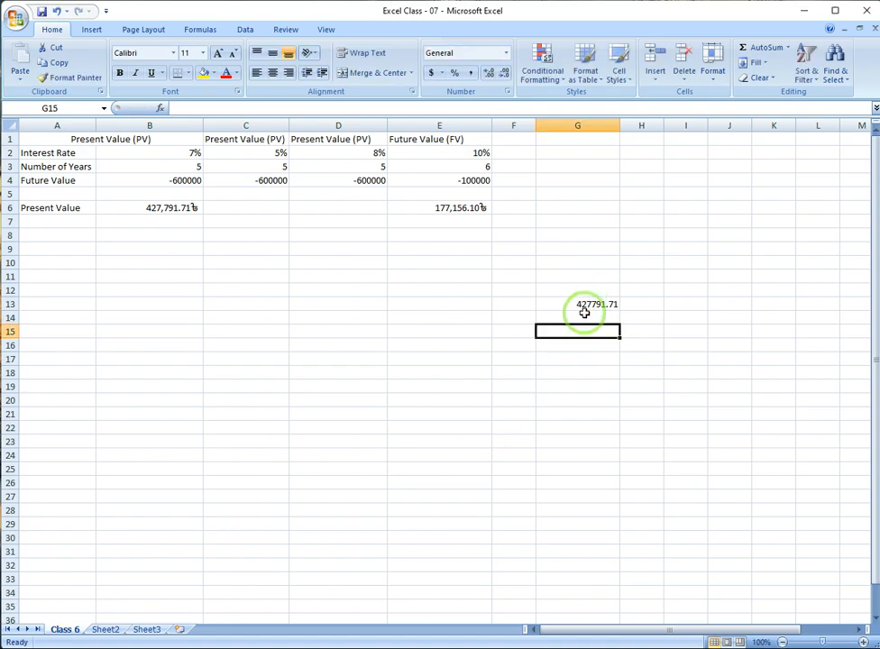
Review the available number formats for G13 and keep the Number format.
left_click(588, 302)
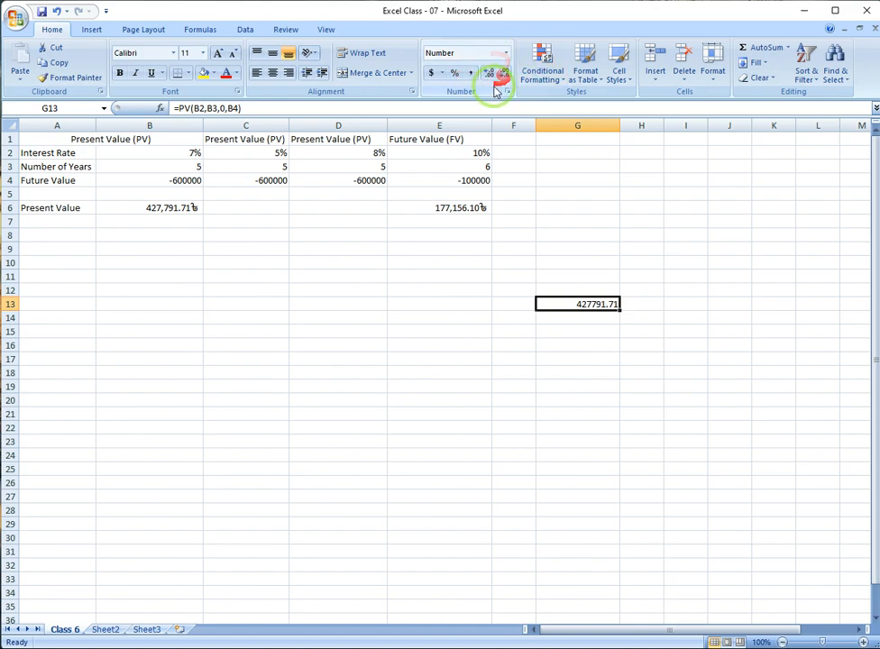
left_click(505, 54)
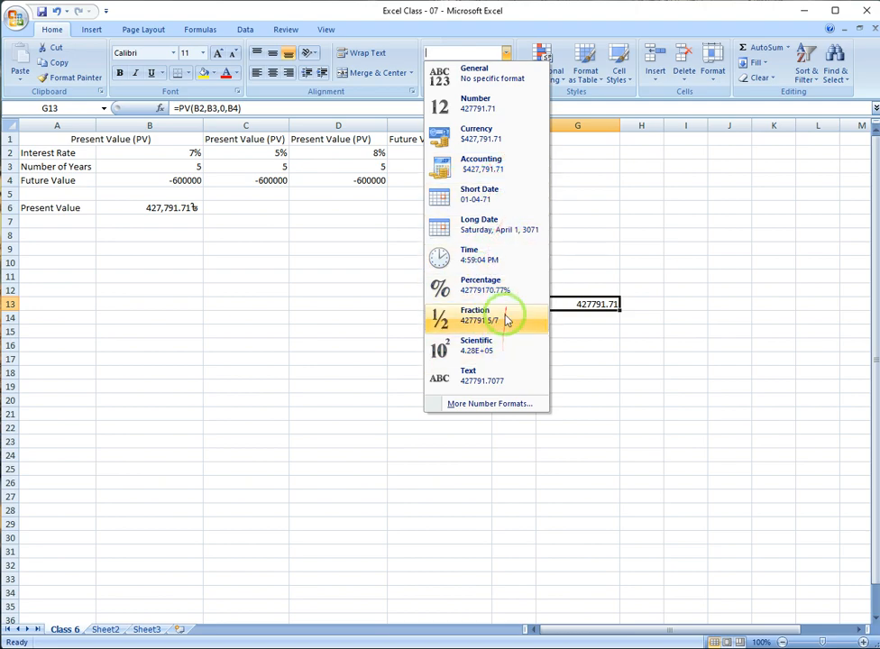
left_click(502, 105)
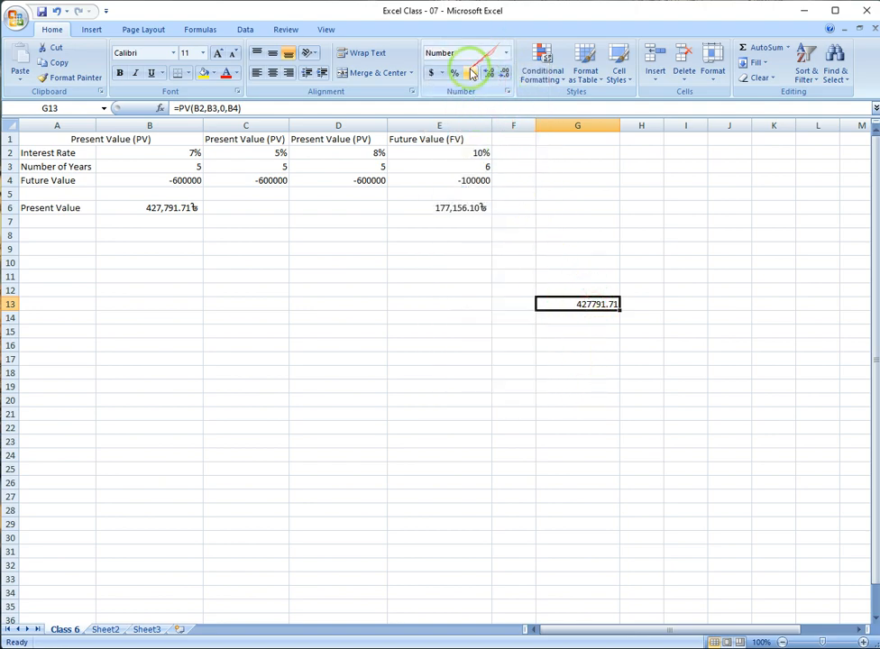
Compare the General, Number, Currency and Accounting categories in G13's cell format settings, and select Currency.
left_click(442, 73)
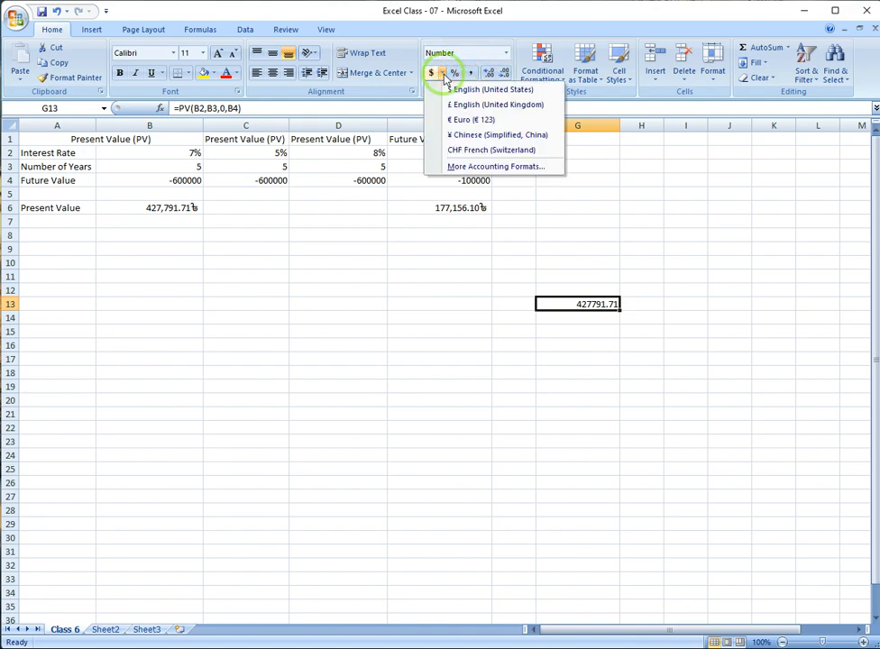
left_click(493, 168)
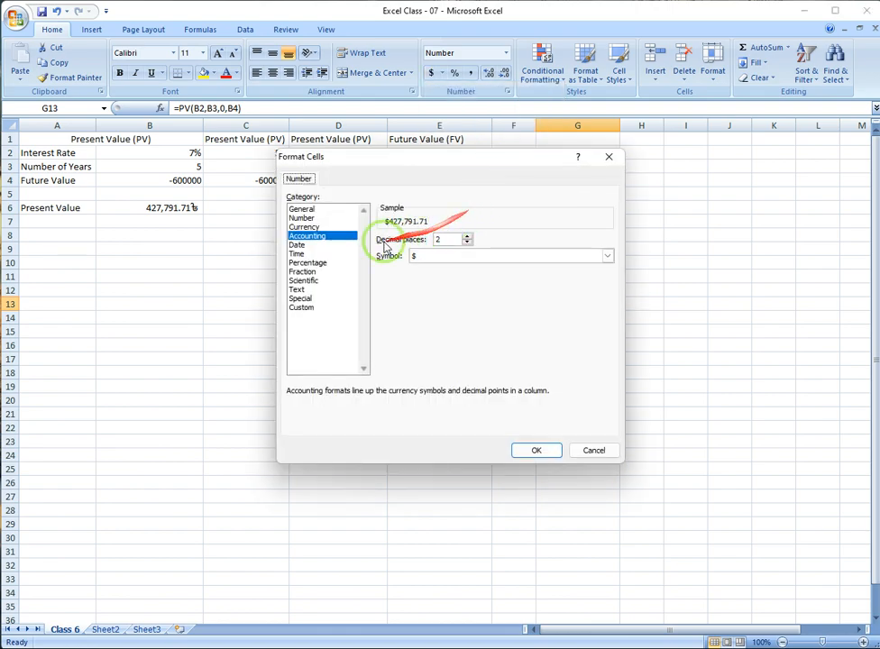
left_click(326, 210)
left_click(324, 218)
left_click(325, 227)
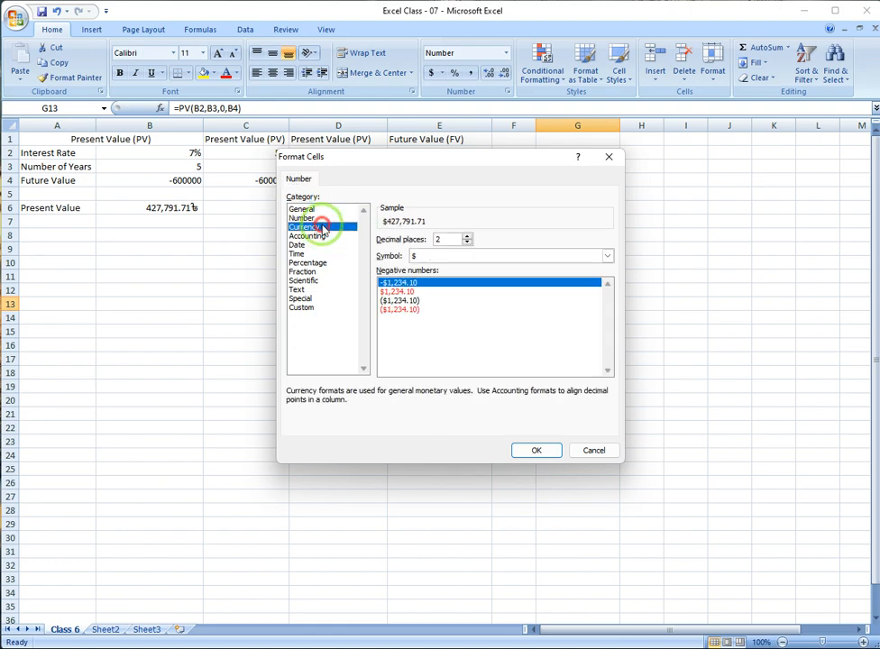
left_click(323, 237)
left_click(323, 227)
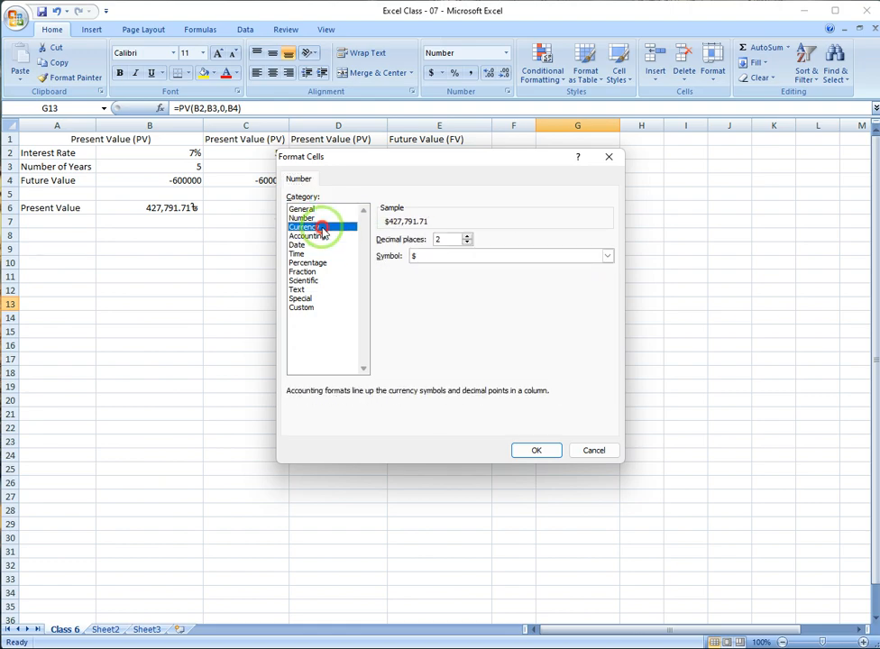
left_click(323, 219)
left_click(322, 227)
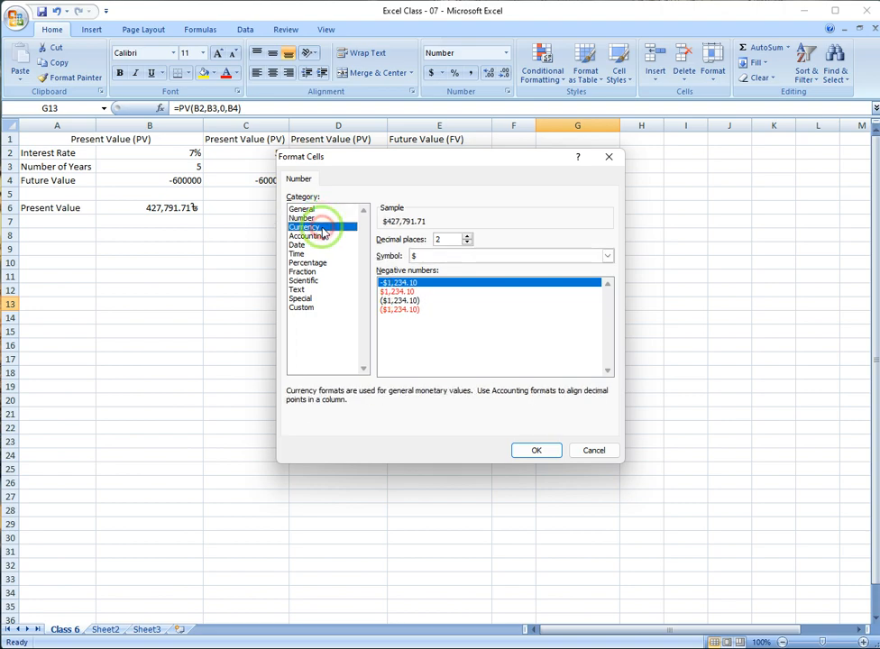
left_click(322, 236)
left_click(322, 227)
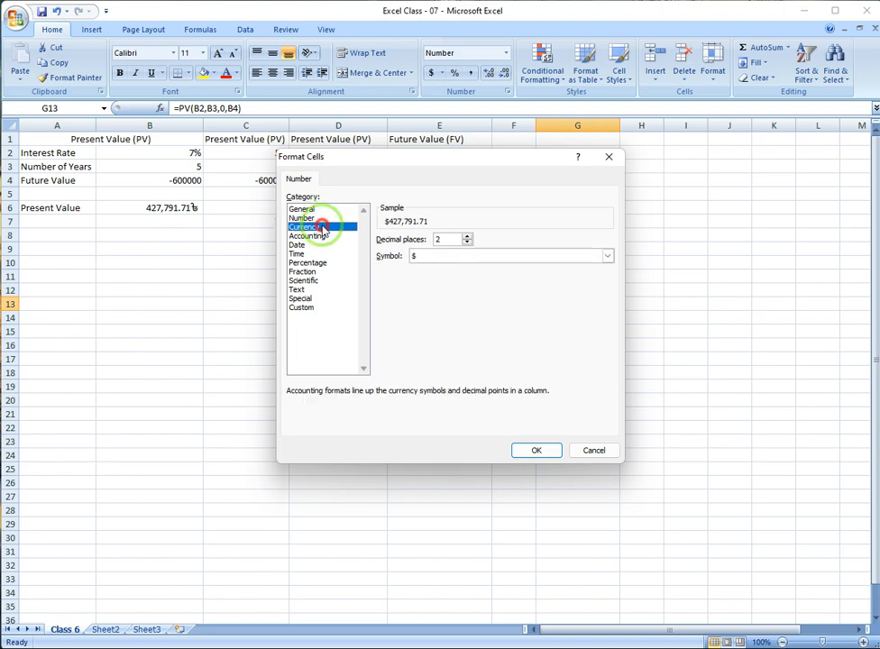
Set the currency symbol of the present value in G13 to Bangla (Bangladesh) and apply the Currency format.
left_click(609, 258)
scroll(506, 306, "down", 1)
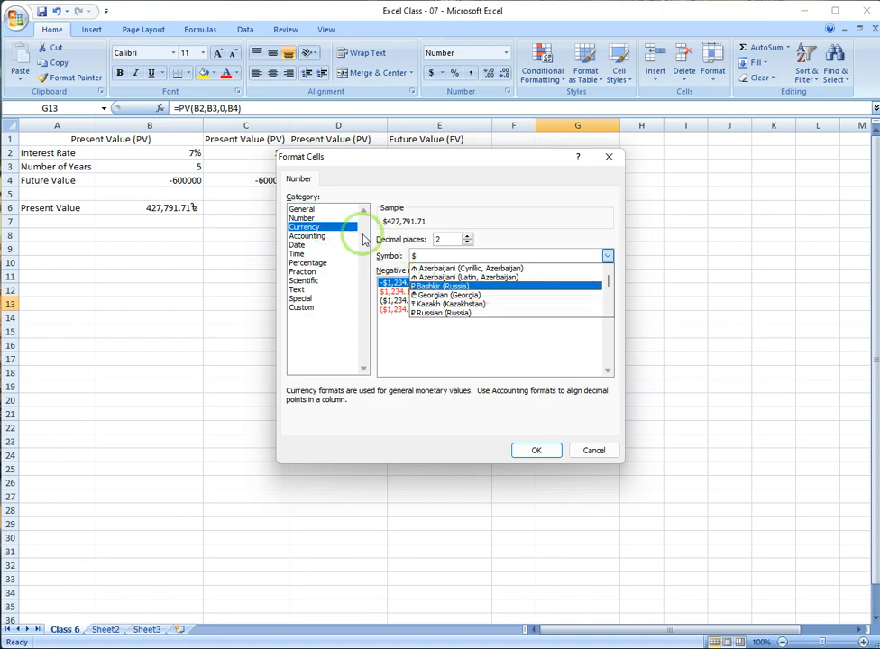
scroll(495, 290, "down", 3)
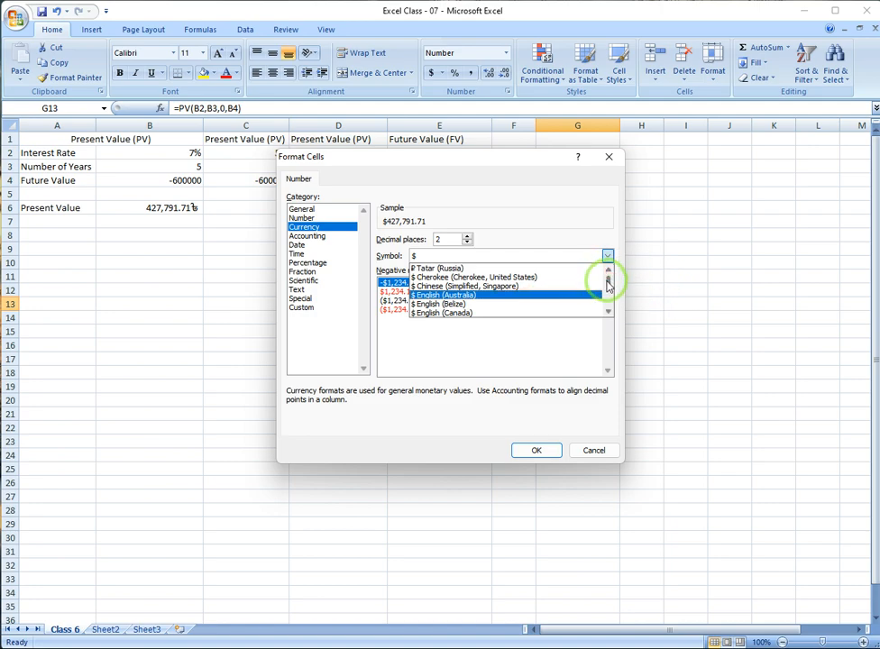
left_click_drag(608, 275, 610, 286)
scroll(478, 300, "up", 1)
scroll(486, 306, "up", 9)
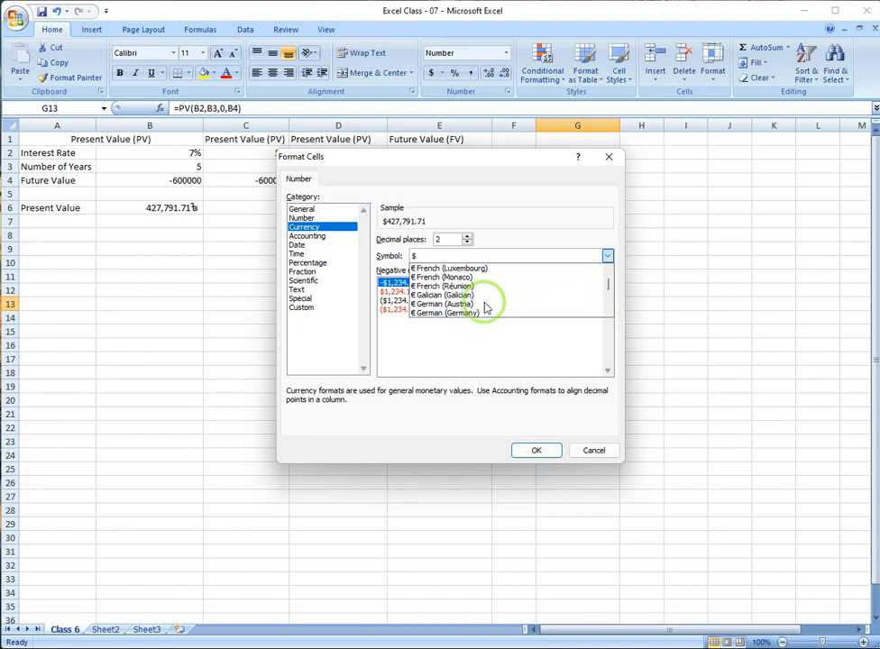
scroll(486, 301, "up", 4)
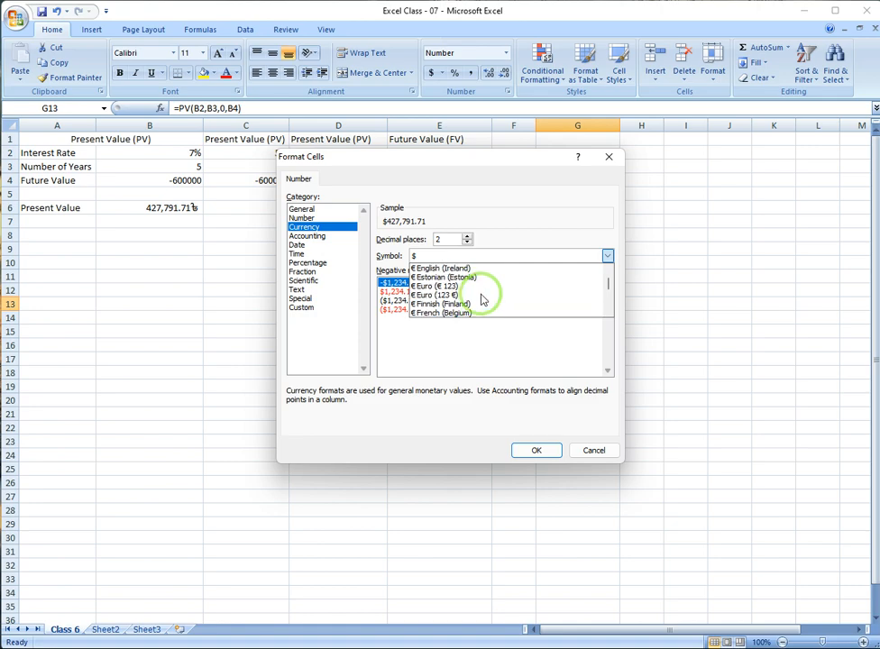
scroll(511, 307, "up", 5)
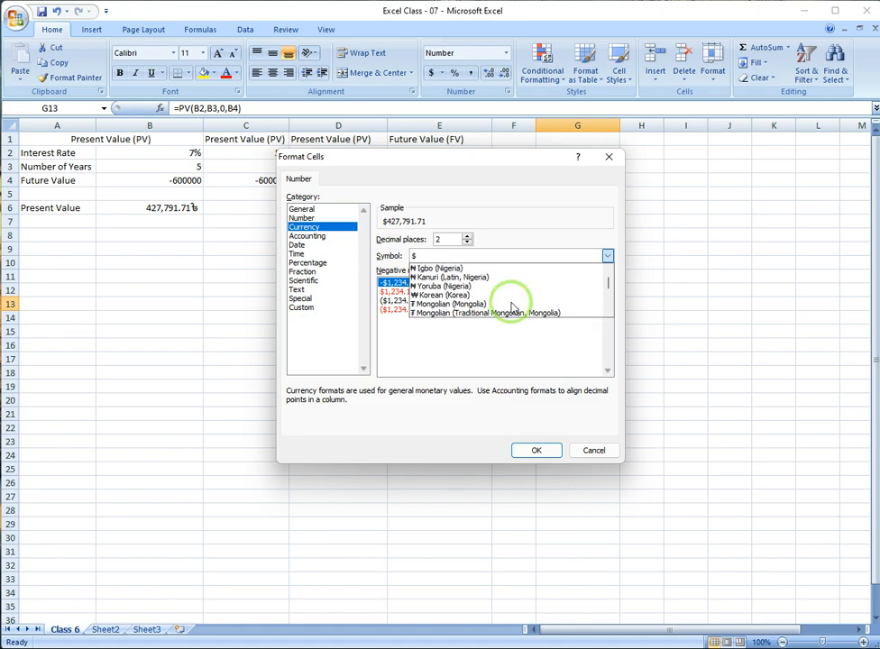
scroll(486, 305, "up", 3)
left_click_drag(608, 290, 609, 290)
left_click_drag(608, 286, 611, 294)
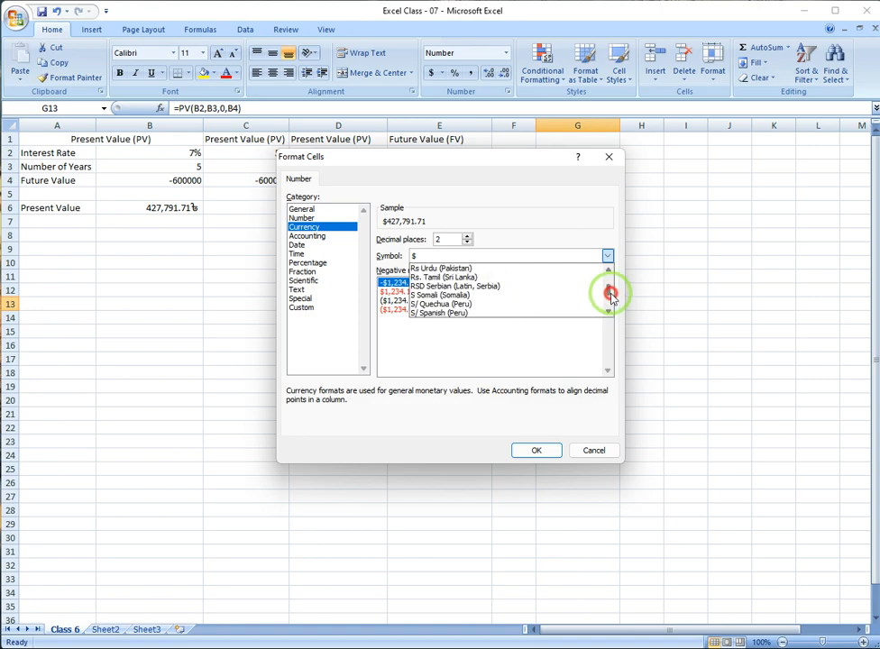
left_click_drag(610, 295, 610, 290)
scroll(534, 298, "up", 5)
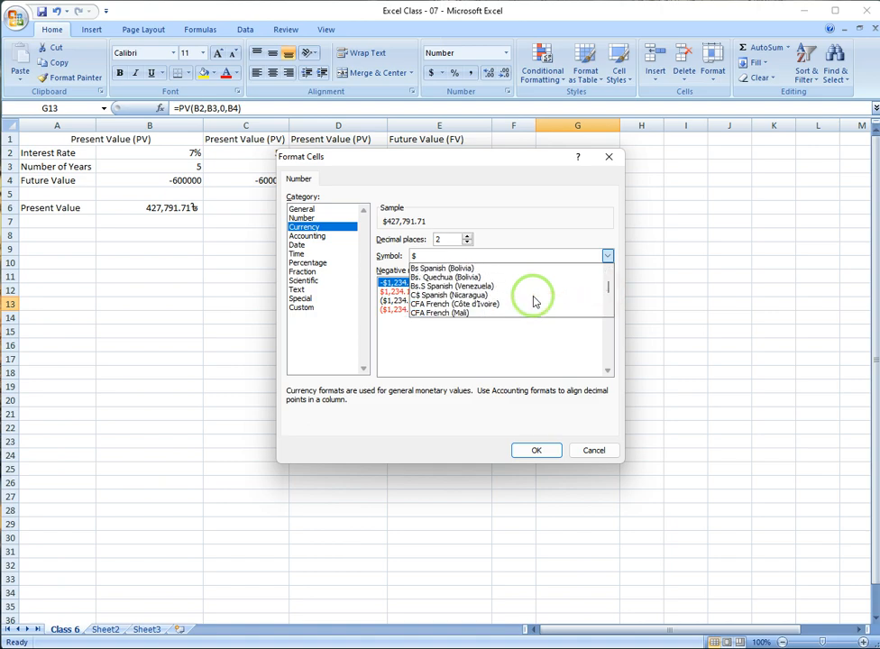
scroll(532, 302, "up", 4)
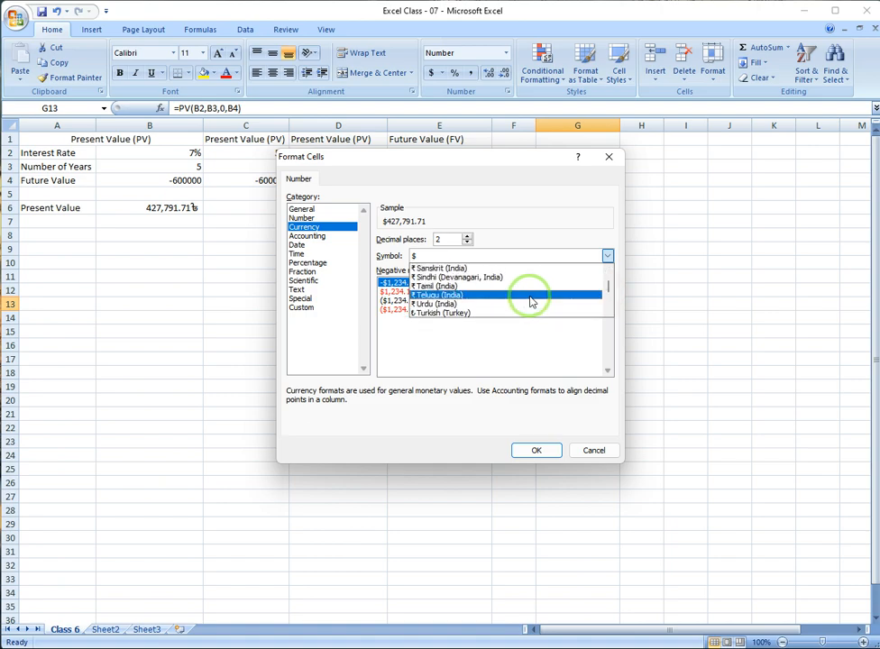
scroll(530, 302, "up", 4)
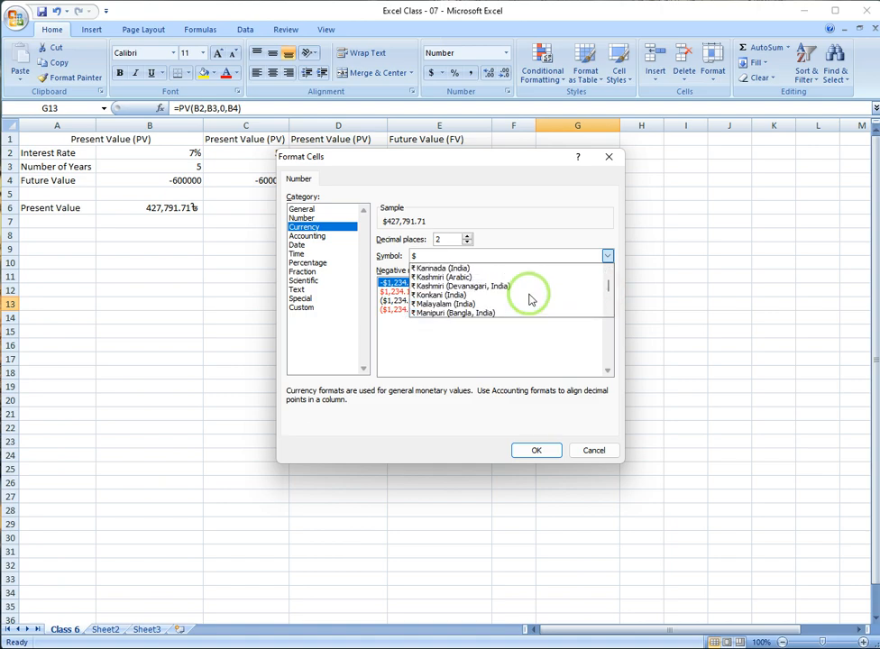
scroll(530, 300, "up", 3)
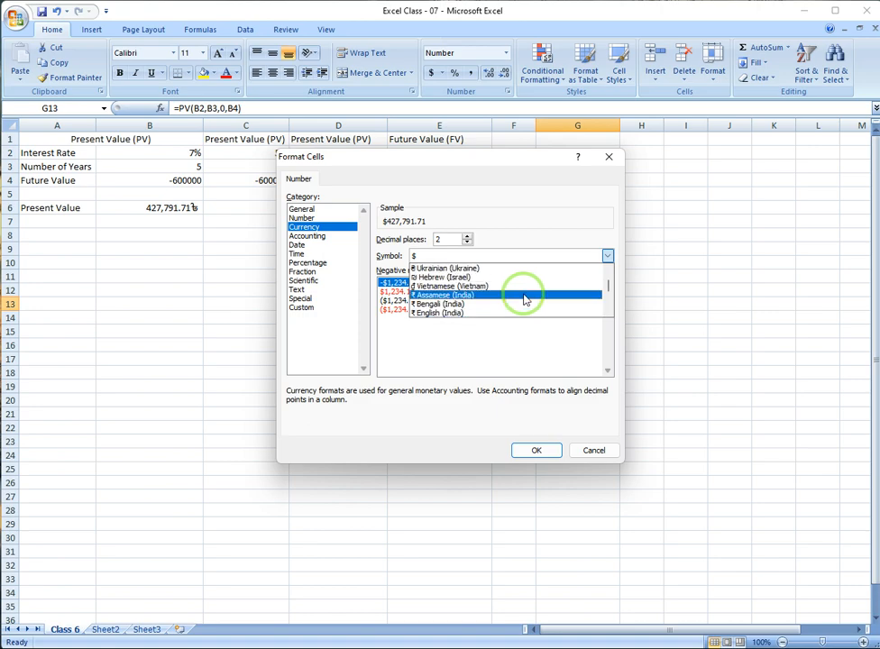
scroll(525, 297, "up", 1)
scroll(516, 299, "down", 1)
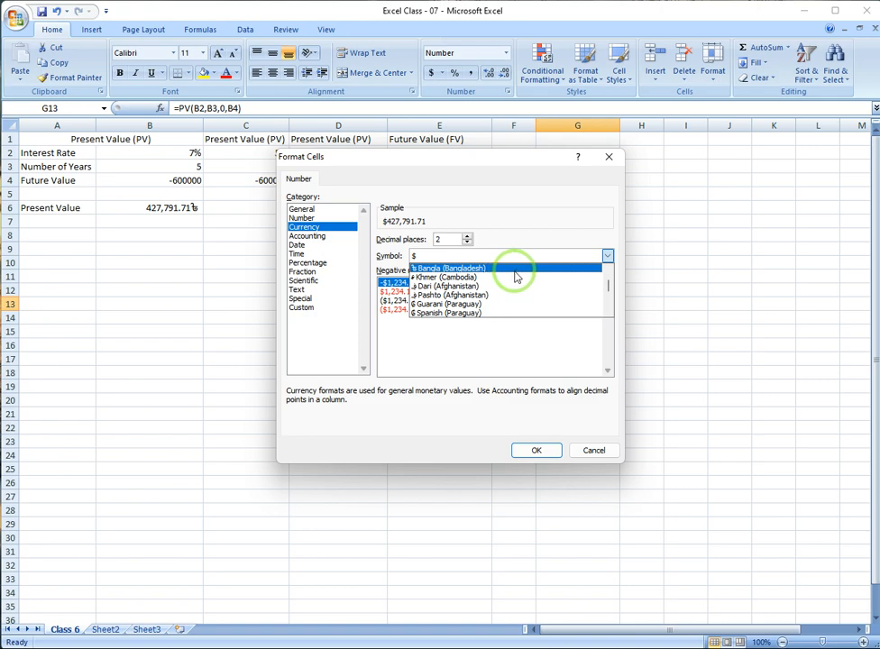
left_click(514, 275)
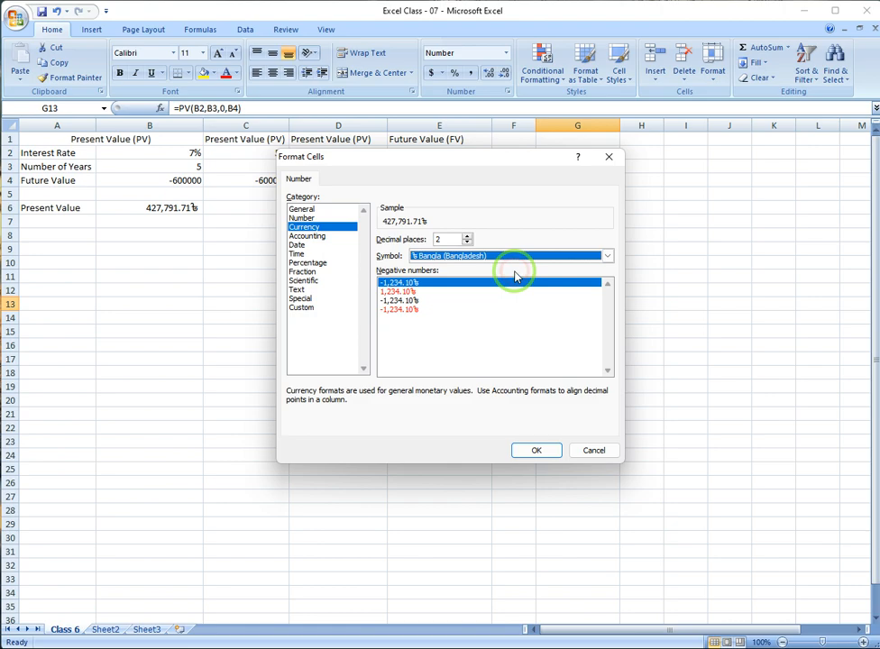
left_click(534, 450)
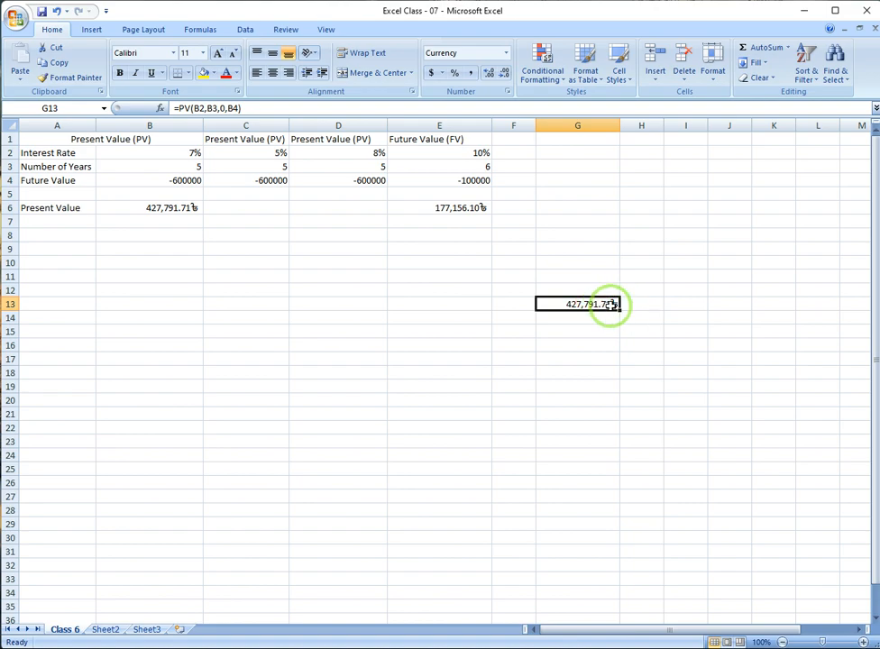
left_click_drag(581, 305, 646, 308)
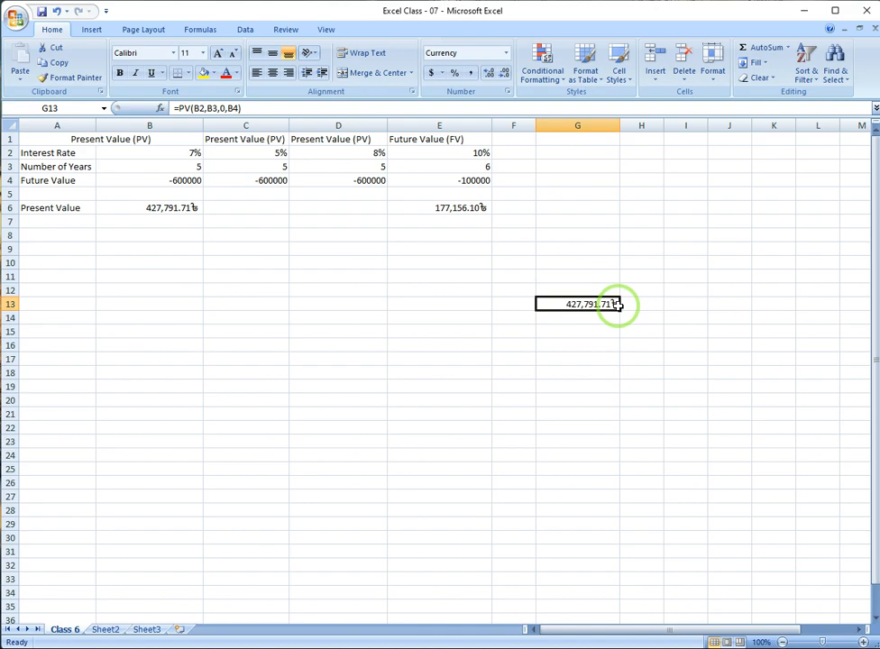
left_click(573, 288)
left_click(590, 304)
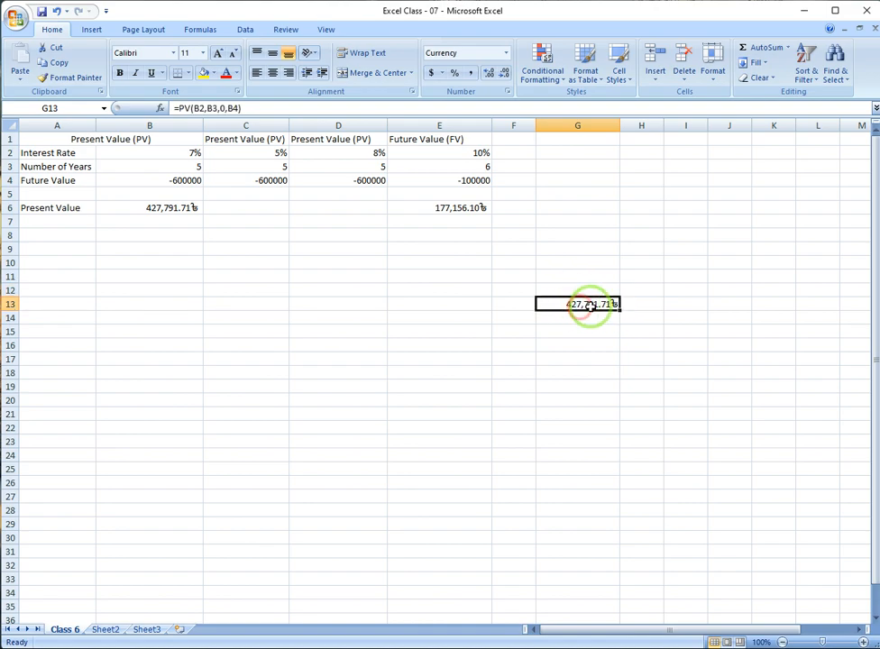
Apply the Accounting format with the $ symbol to the present value in B6, looking through the other available currency symbols.
left_click(164, 209)
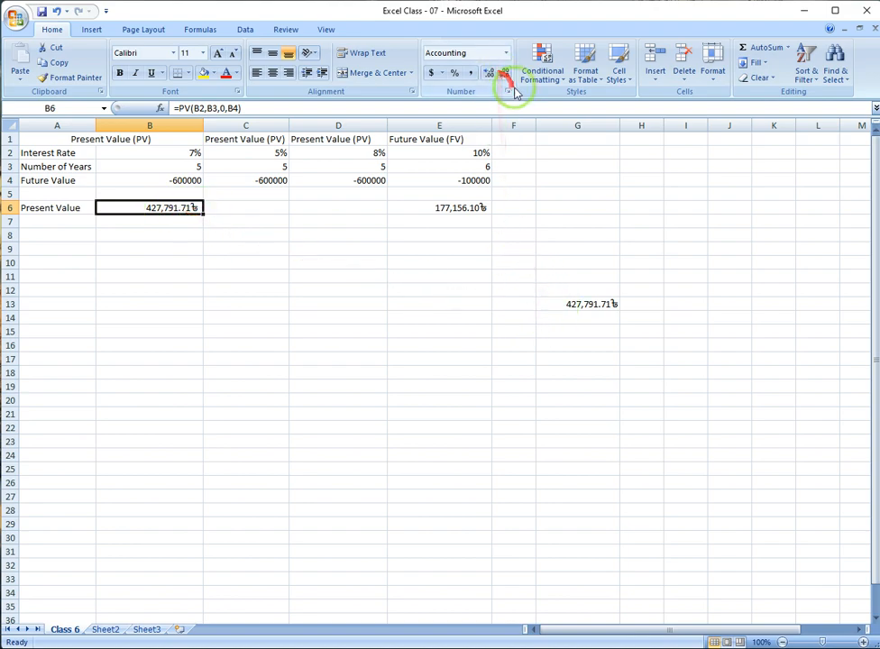
left_click(433, 74)
left_click(441, 74)
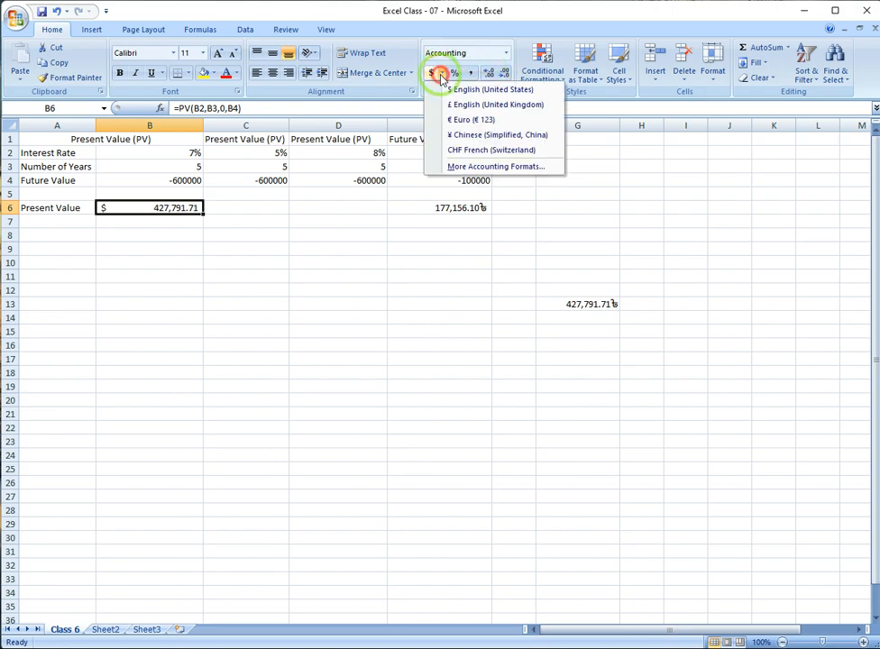
left_click(478, 165)
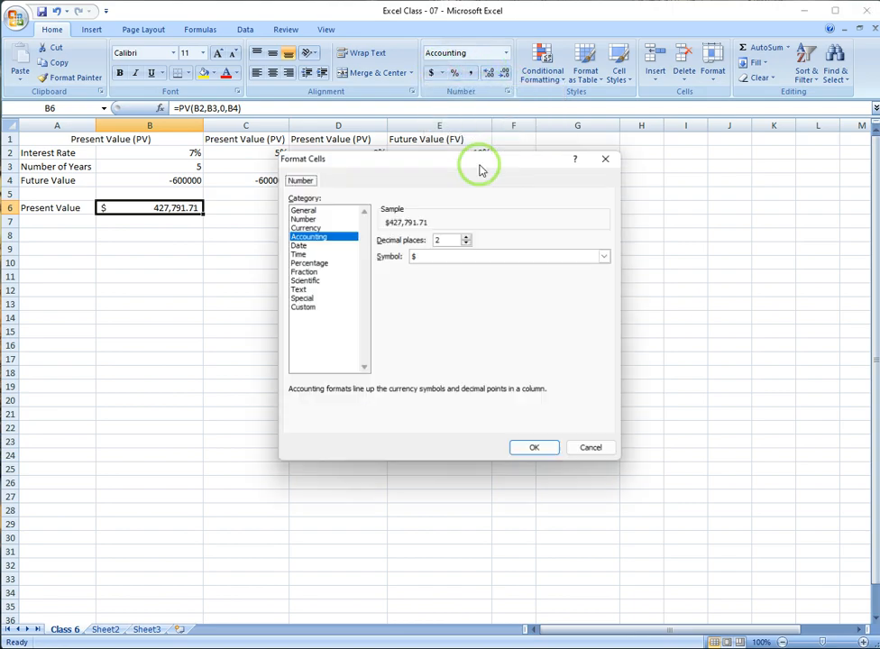
left_click(606, 257)
scroll(530, 283, "down", 4)
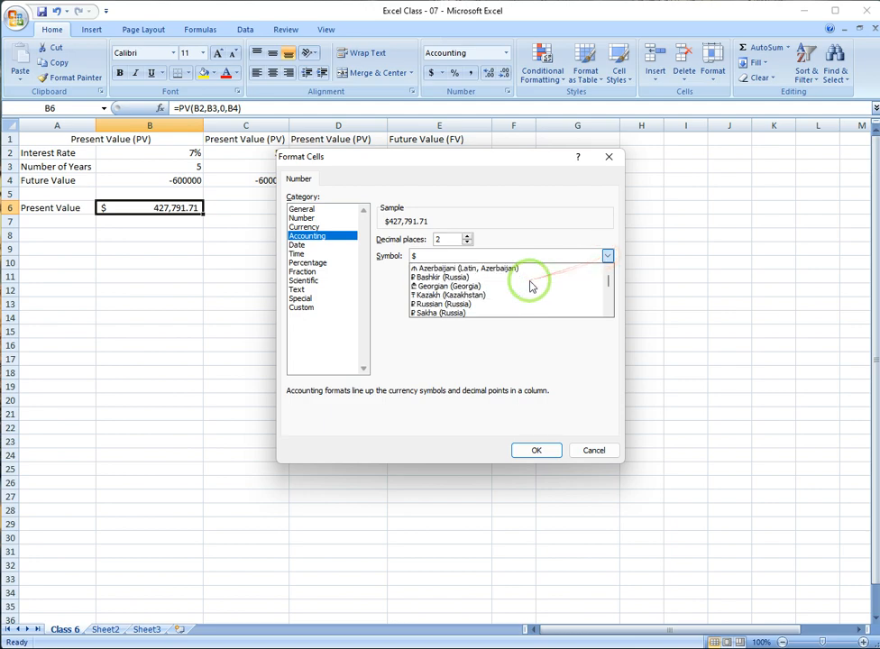
scroll(505, 298, "down", 15)
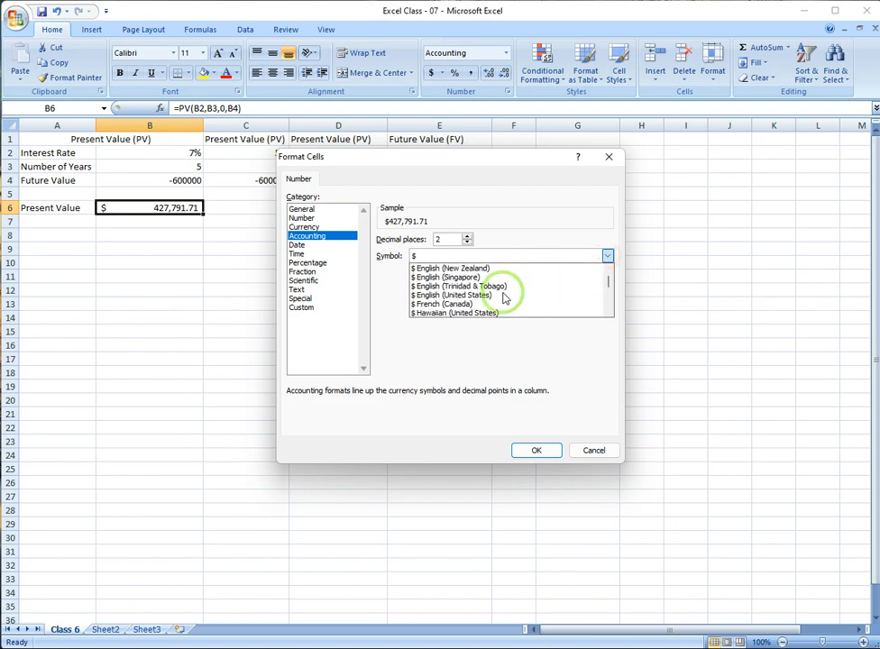
scroll(505, 299, "down", 5)
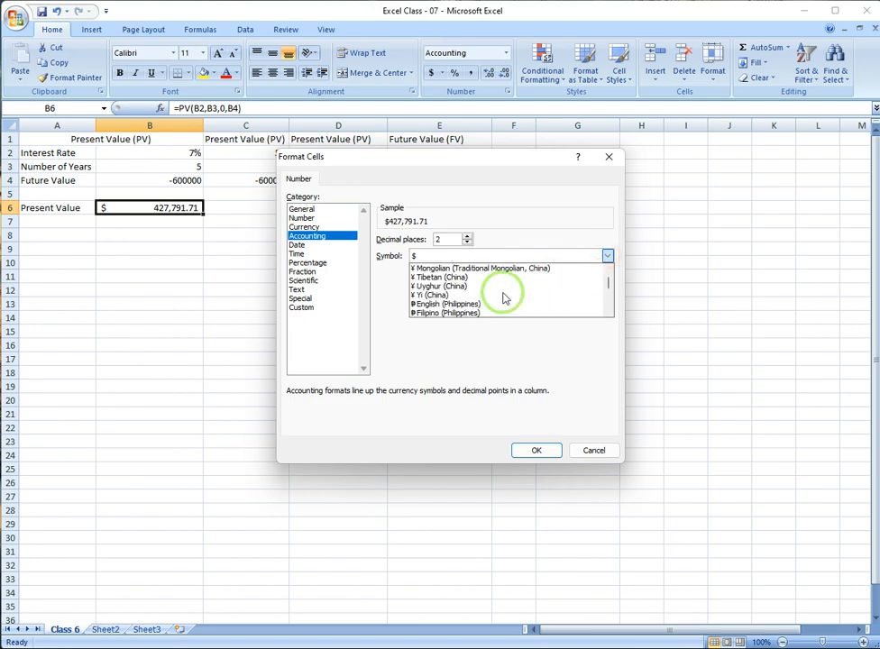
scroll(503, 297, "down", 1)
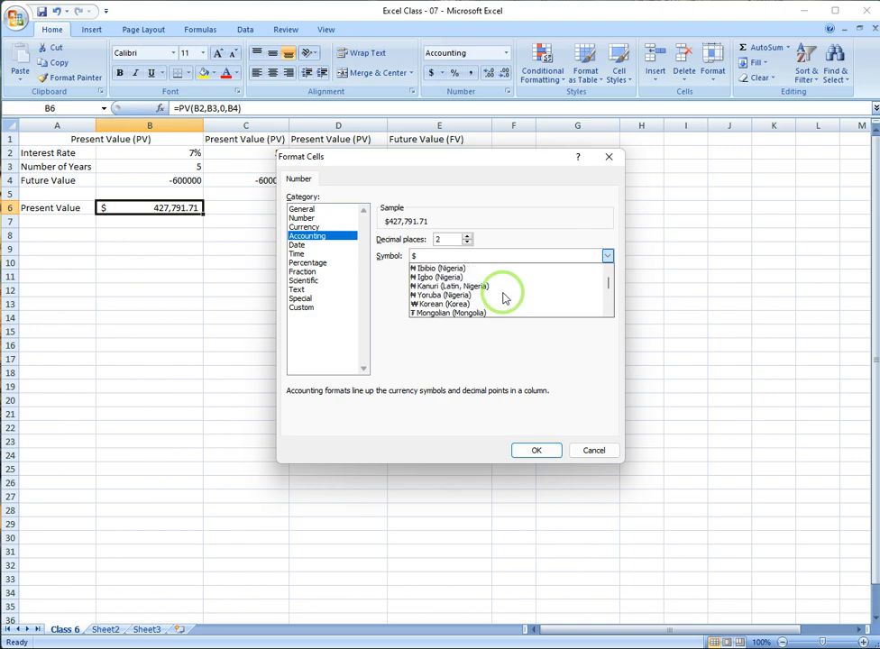
left_click(534, 449)
left_click(533, 448)
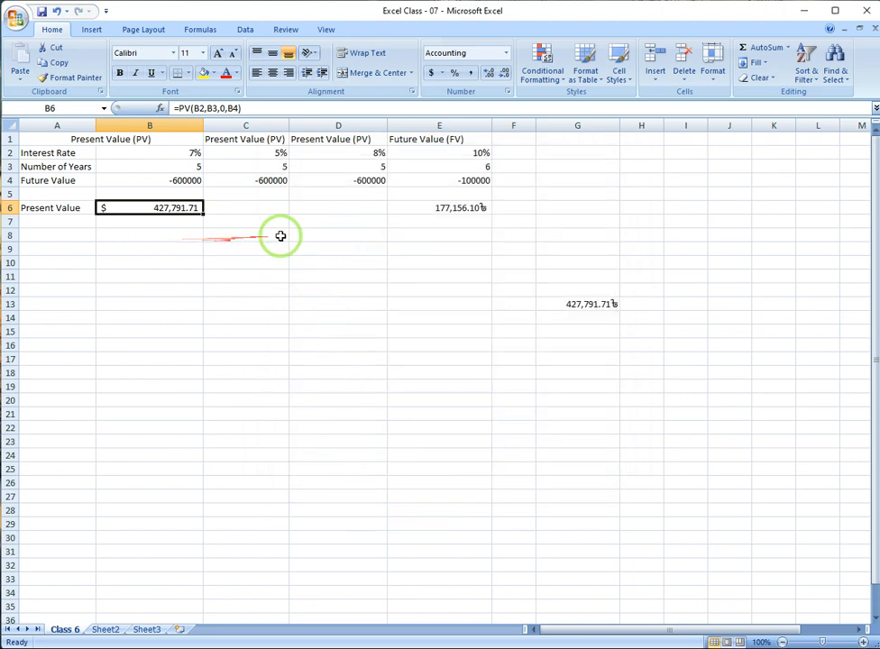
Examine the FV formula in E6 together with its number of years in E3 and amount in E4.
left_click(424, 208)
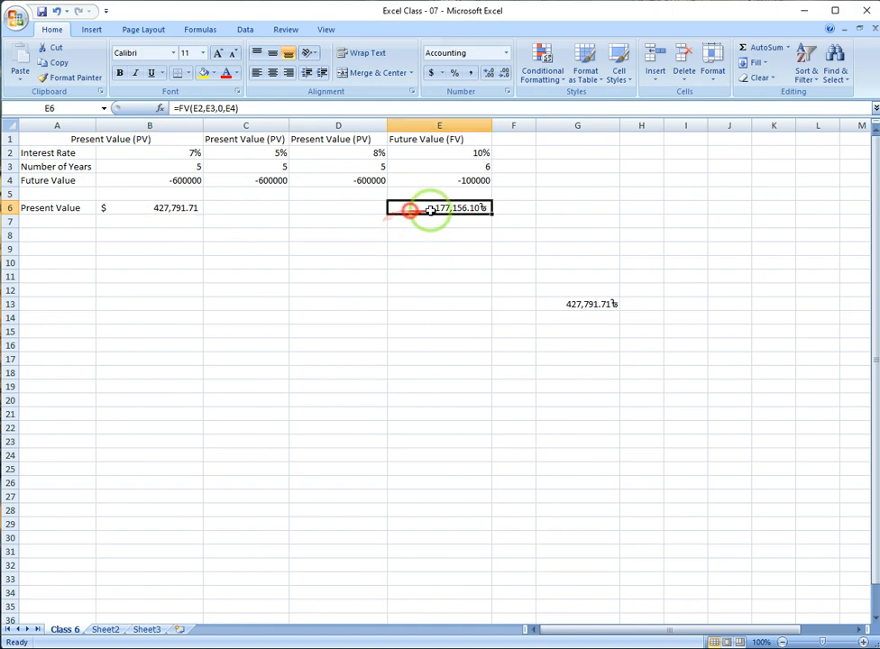
left_click(456, 141)
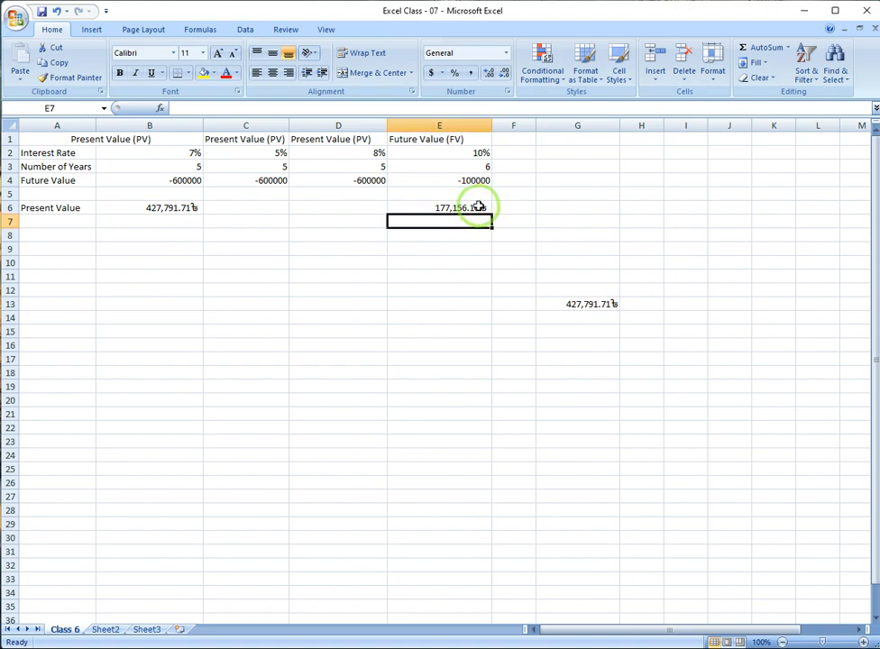
left_click(479, 206)
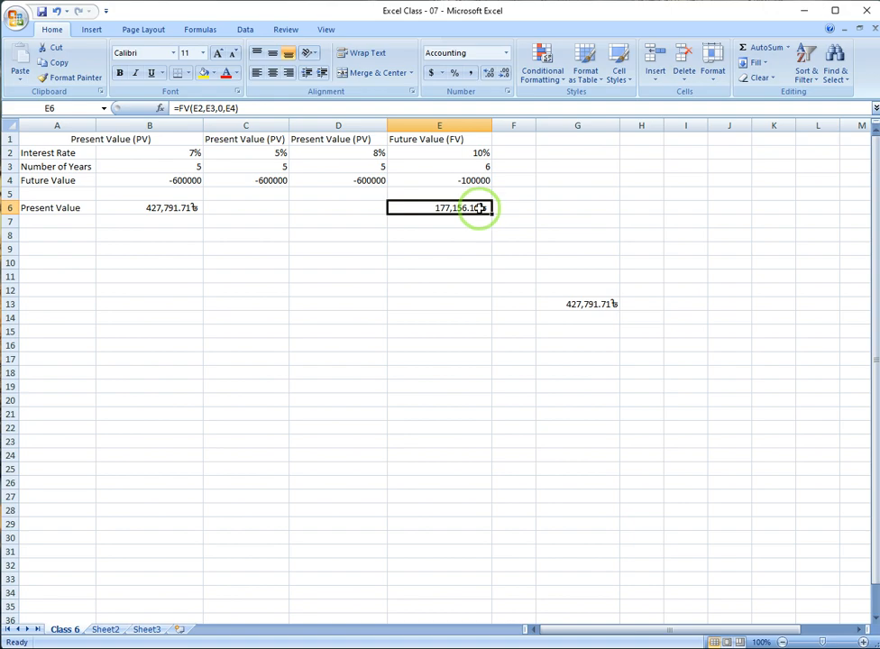
left_click_drag(486, 192, 479, 142)
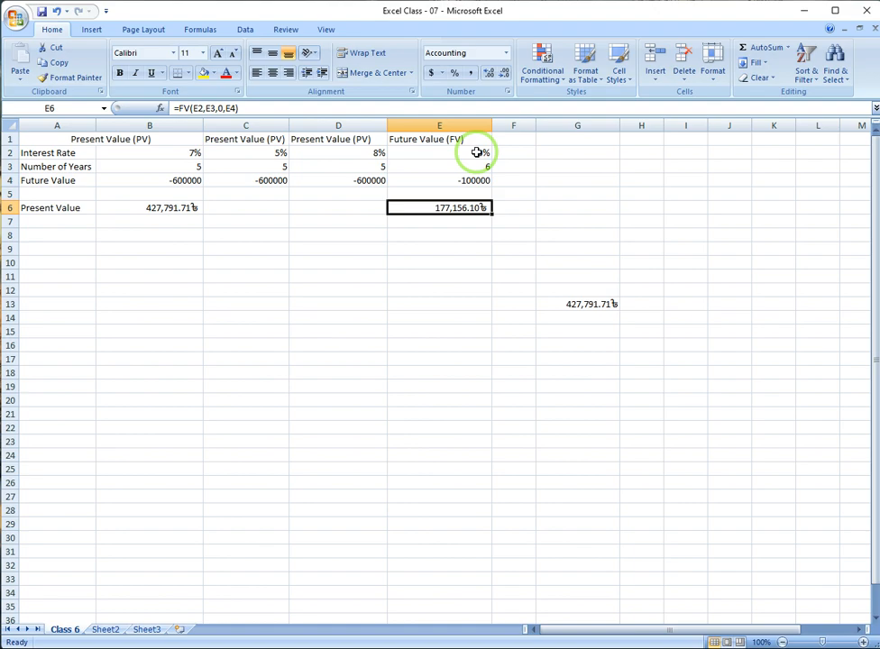
left_click(476, 167)
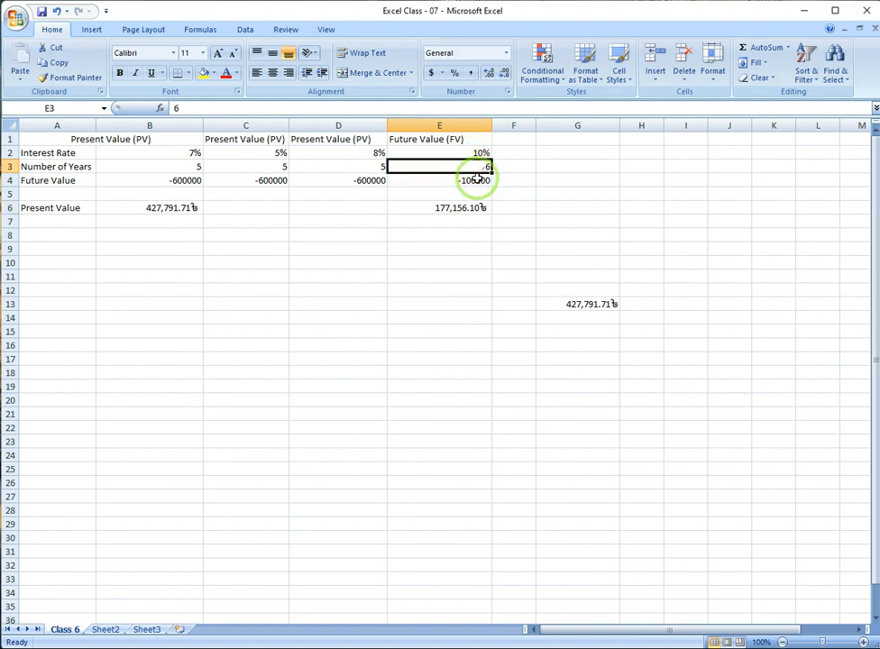
left_click(475, 180)
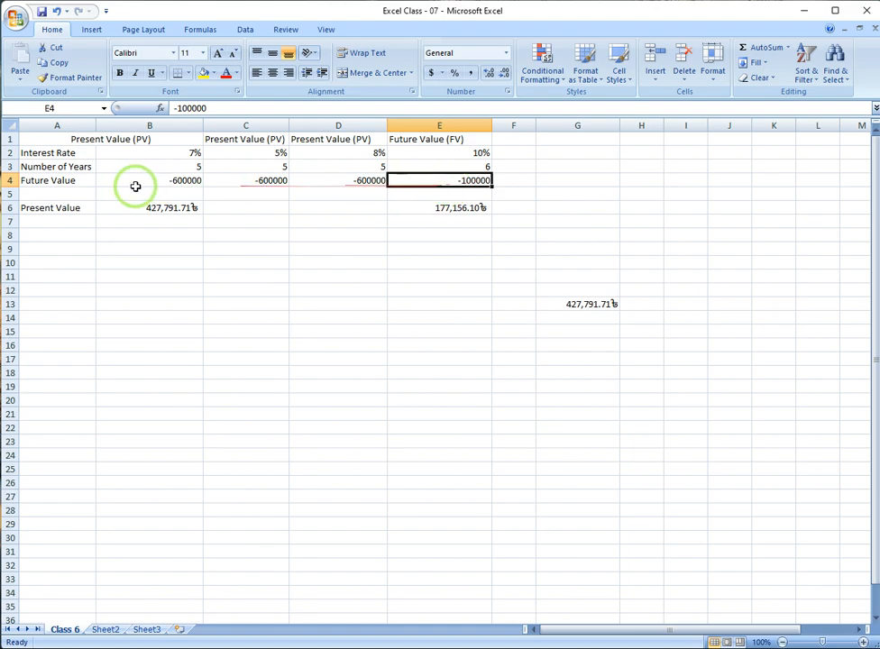
Compare the present value inputs in B2:B4 with the interest rate in E2 and the FV formula in E6.
left_click(178, 180)
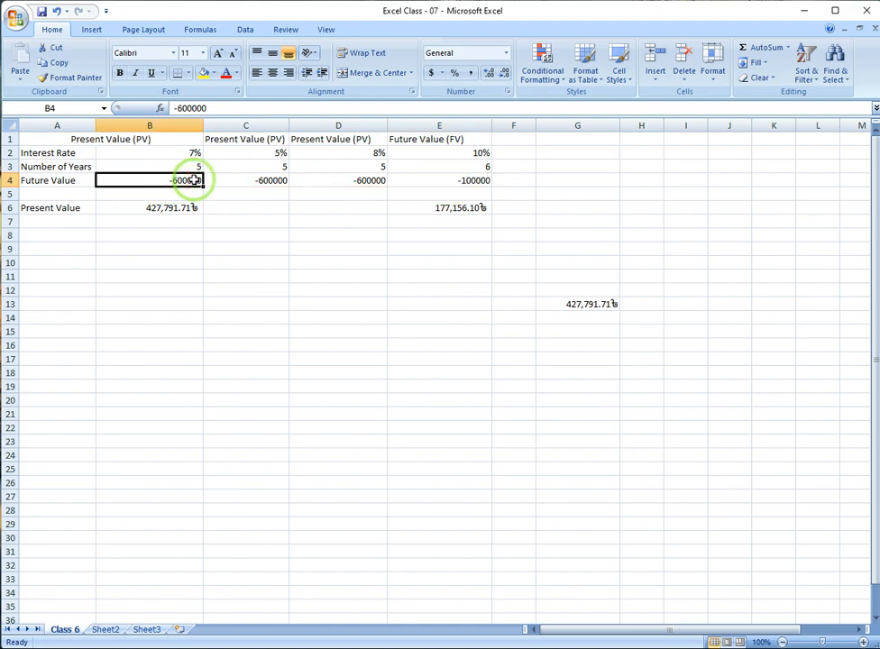
left_click(185, 167)
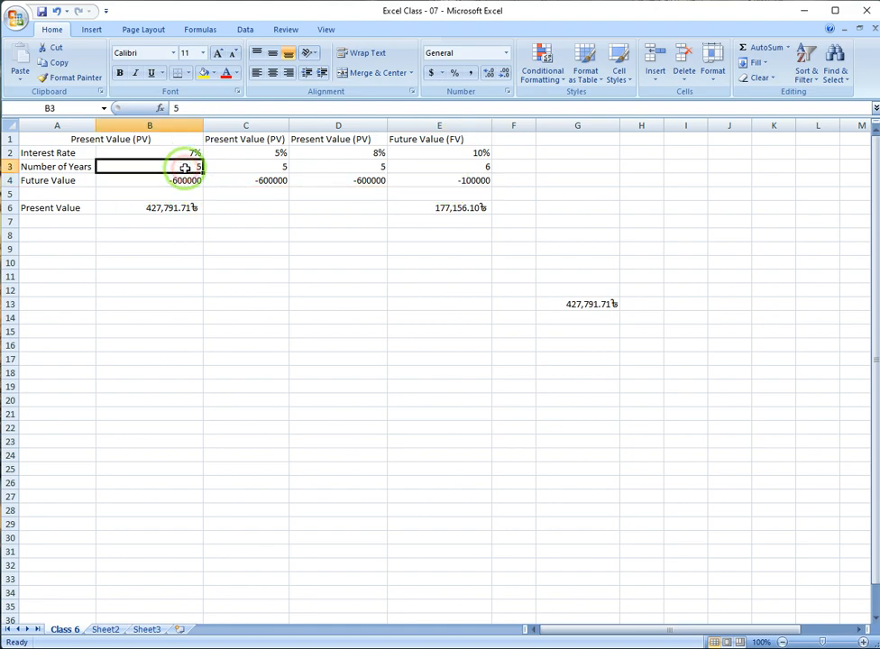
left_click(189, 152)
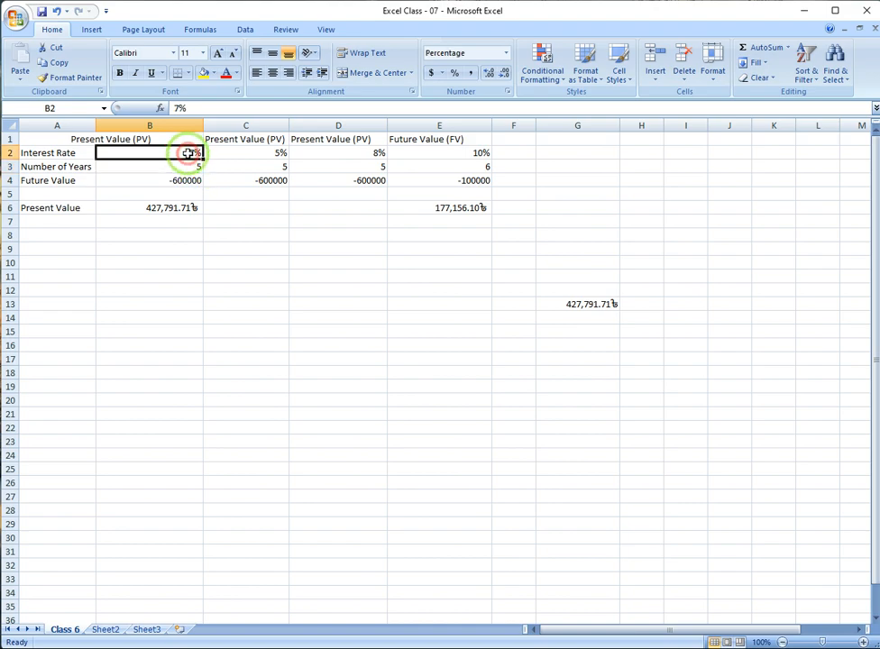
left_click(479, 152)
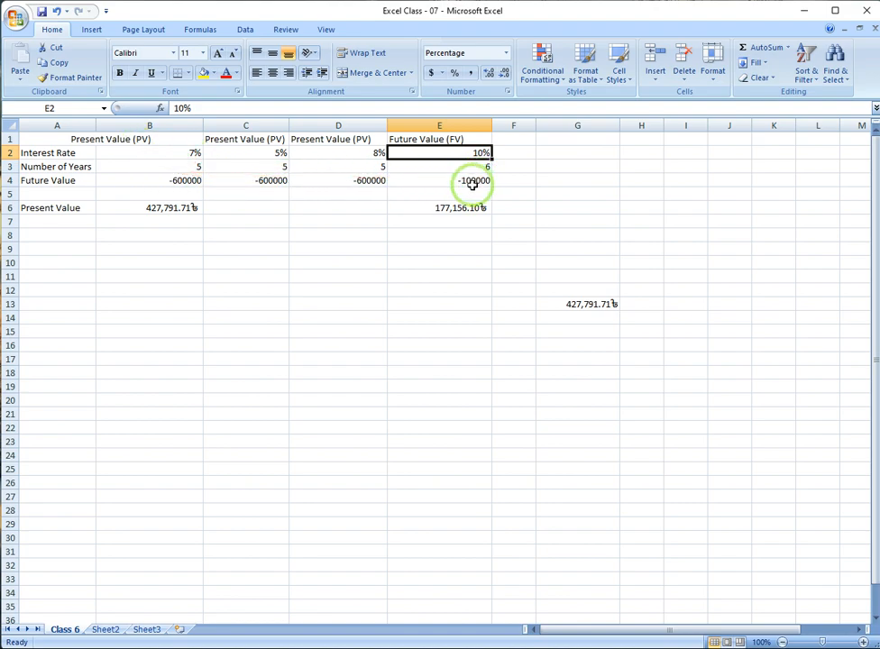
left_click(477, 210)
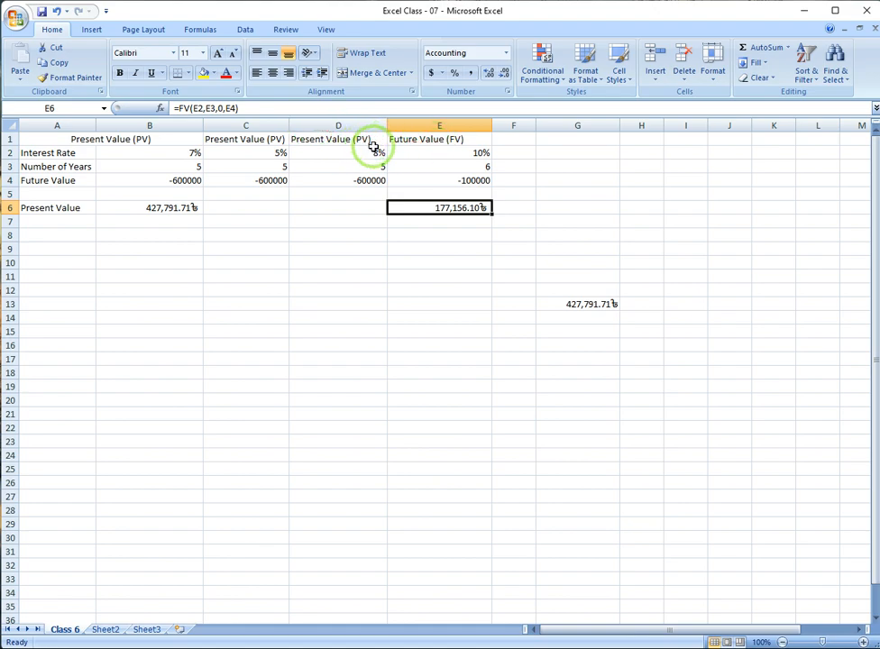
left_click(475, 155)
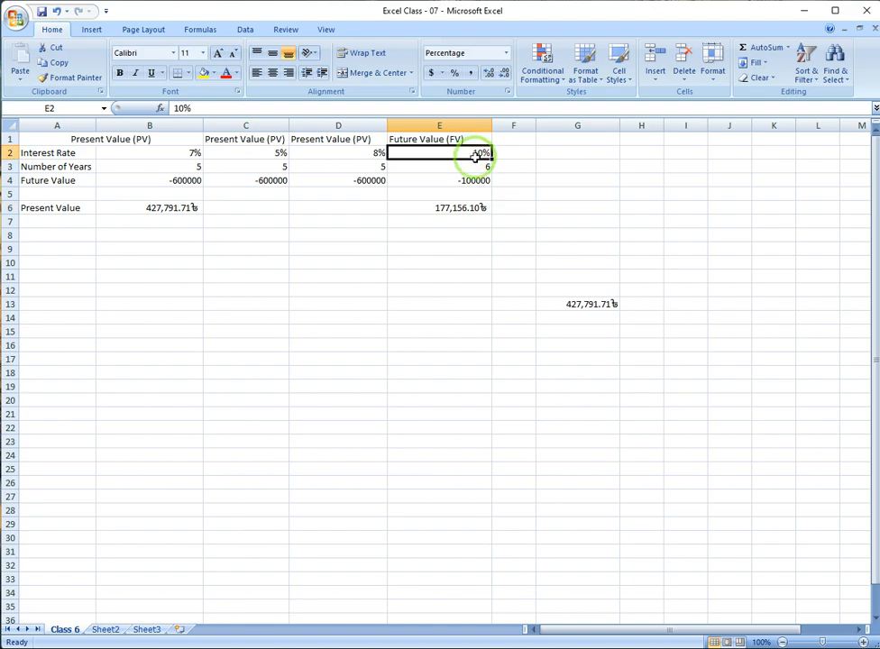
Review the number of years in E3, the FV formula in E6 and the accounting format options for its result.
left_click(476, 167)
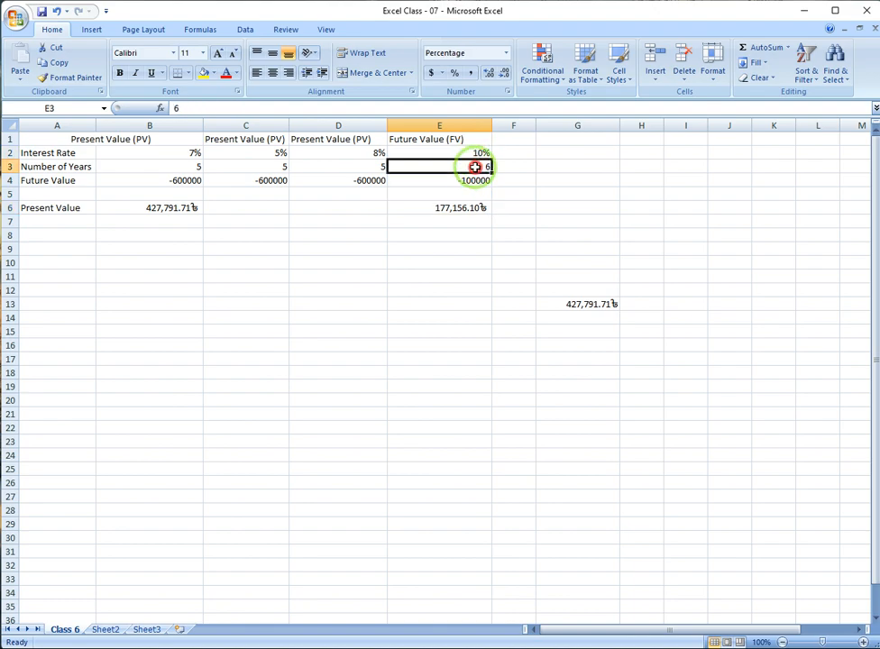
left_click(448, 210)
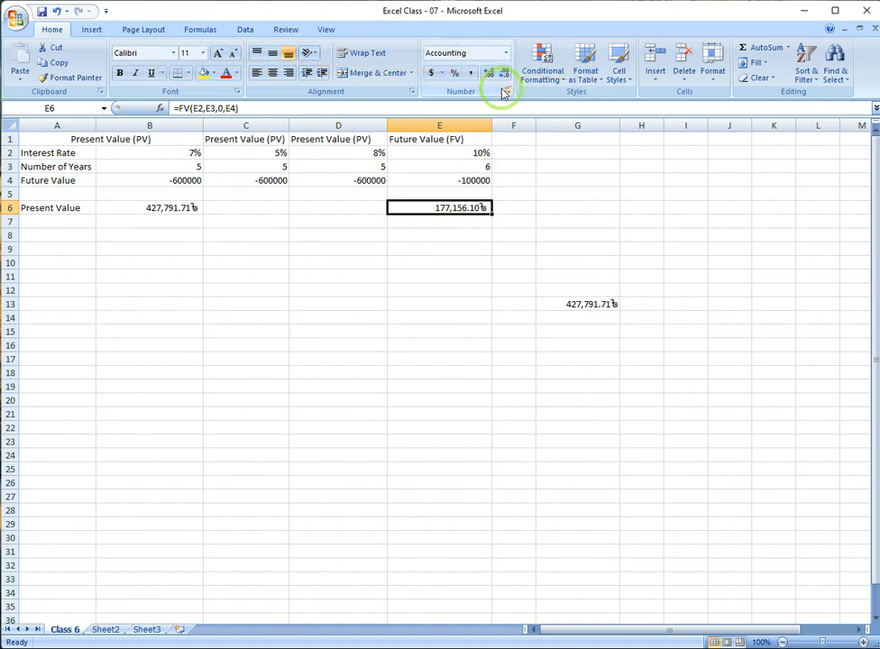
left_click(444, 74)
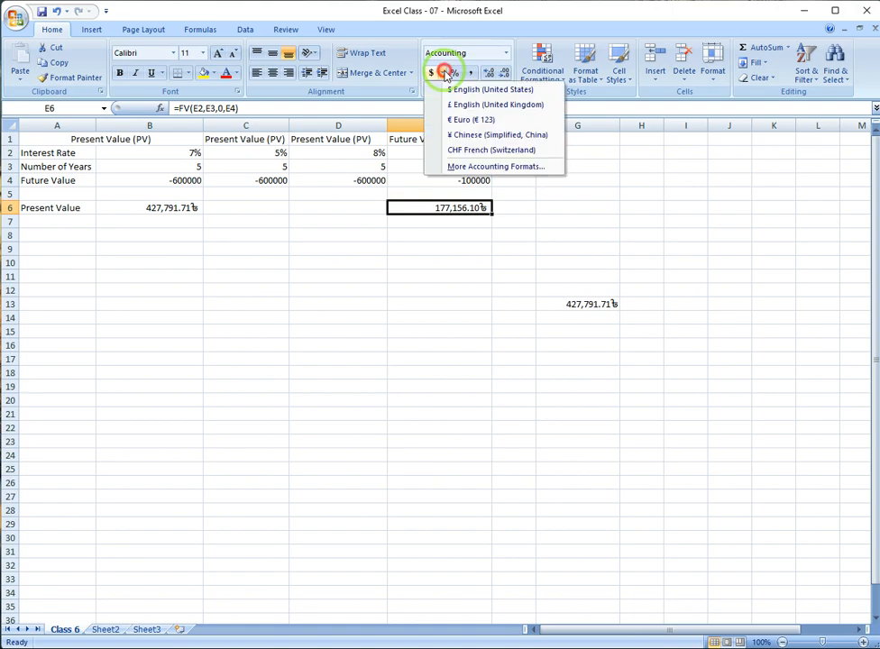
left_click(491, 166)
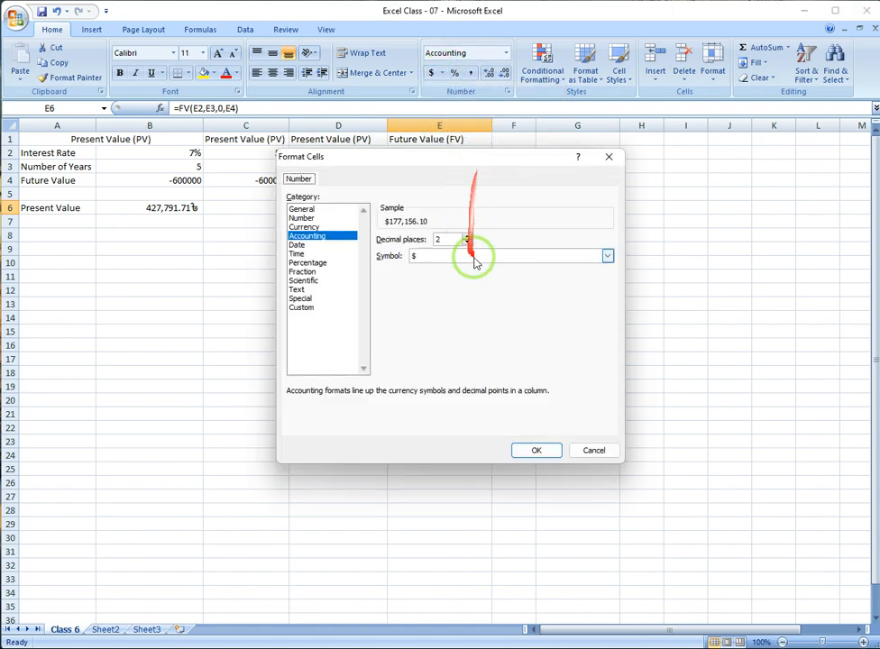
left_click(575, 256)
left_click(584, 450)
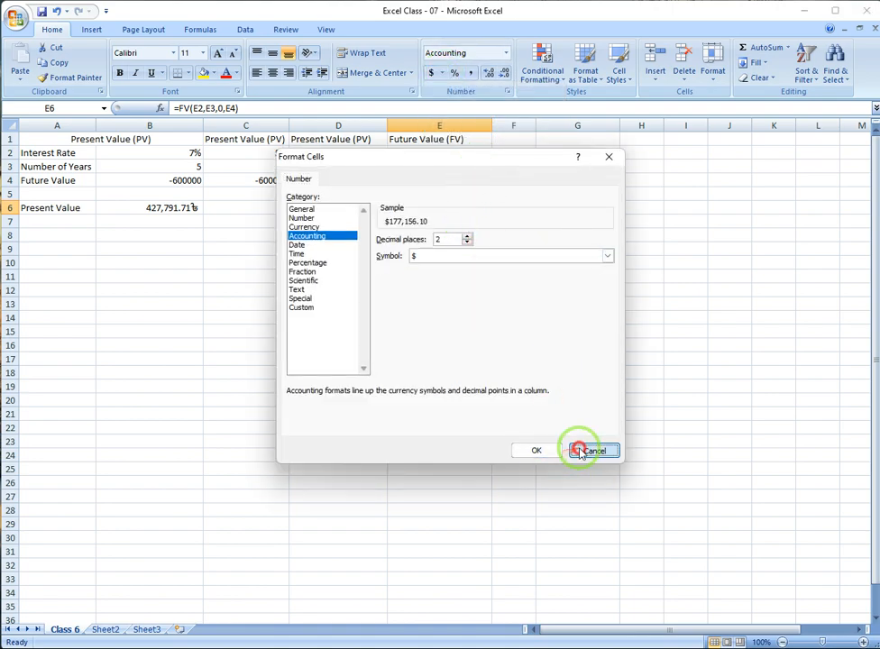
Examine the amount in E4 and the formulas in E6 and B6, and compare the inputs of columns C and D, chiefly the interest rates.
left_click(460, 189)
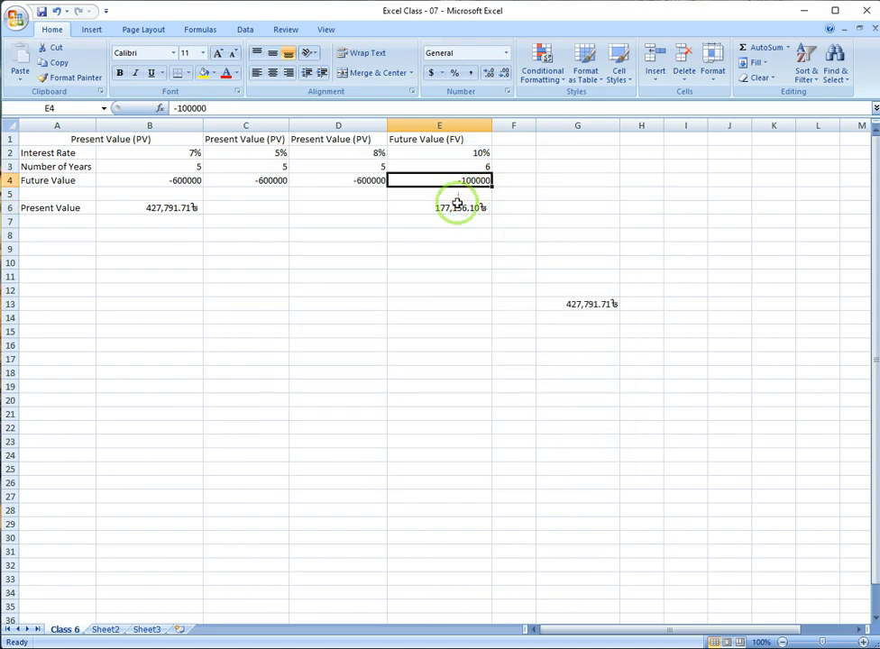
left_click(437, 205)
left_click(159, 205)
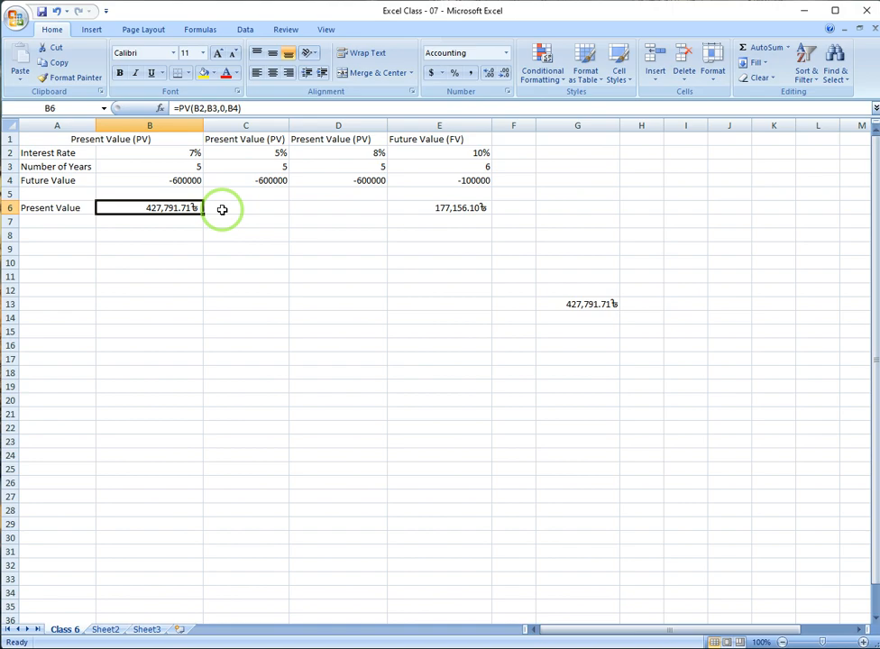
left_click(275, 153)
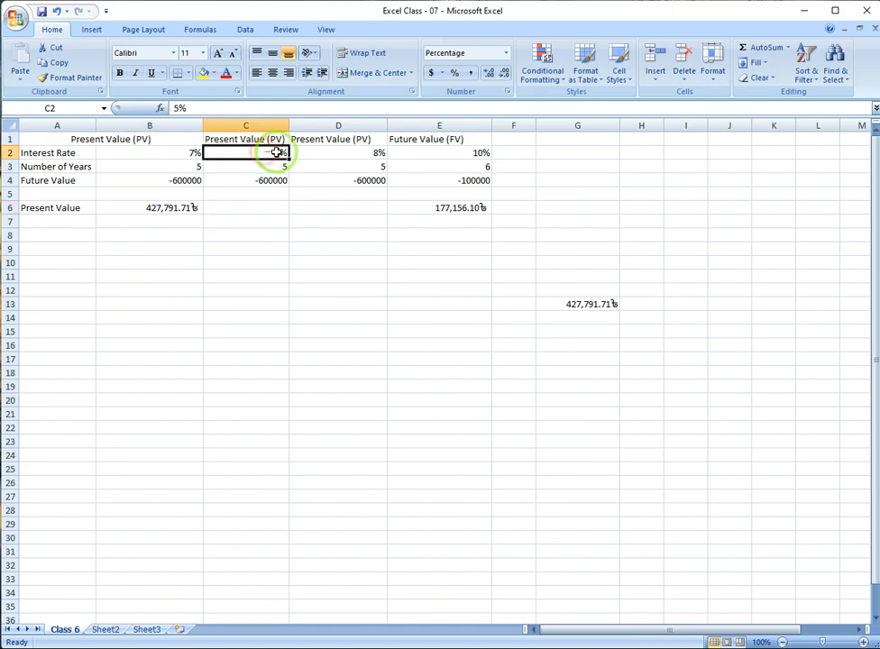
left_click(358, 151)
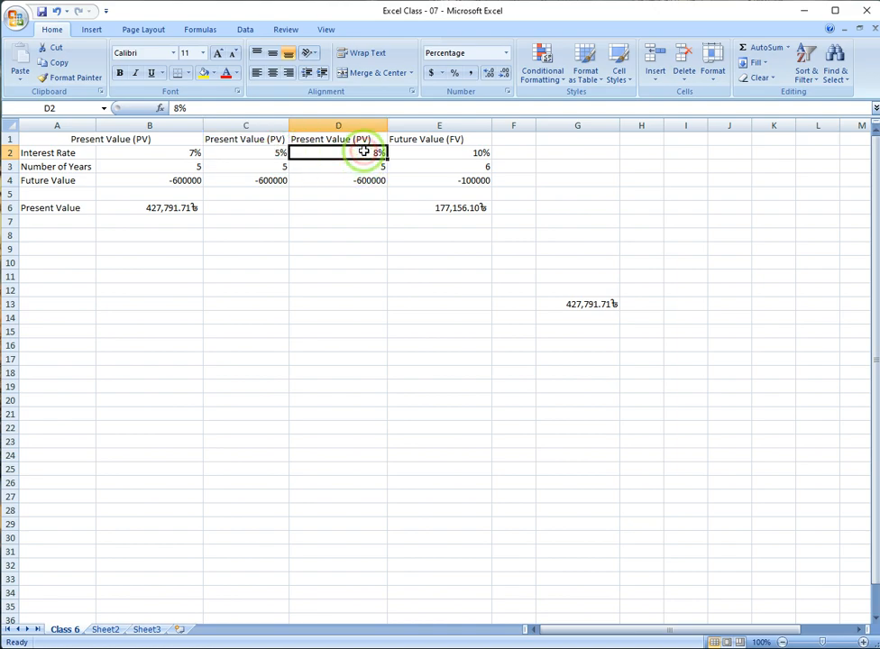
left_click(249, 149)
left_click(295, 154)
left_click(252, 155)
left_click(369, 153)
left_click(275, 152)
left_click(354, 154)
left_click(255, 154)
left_click(322, 154)
left_click(234, 153)
left_click(232, 181)
left_click(247, 155)
left_click(311, 164)
Fill the present value formula from B6 across to C6:D6 and check the copied formulas against the FV formula in E6.
left_click(190, 207)
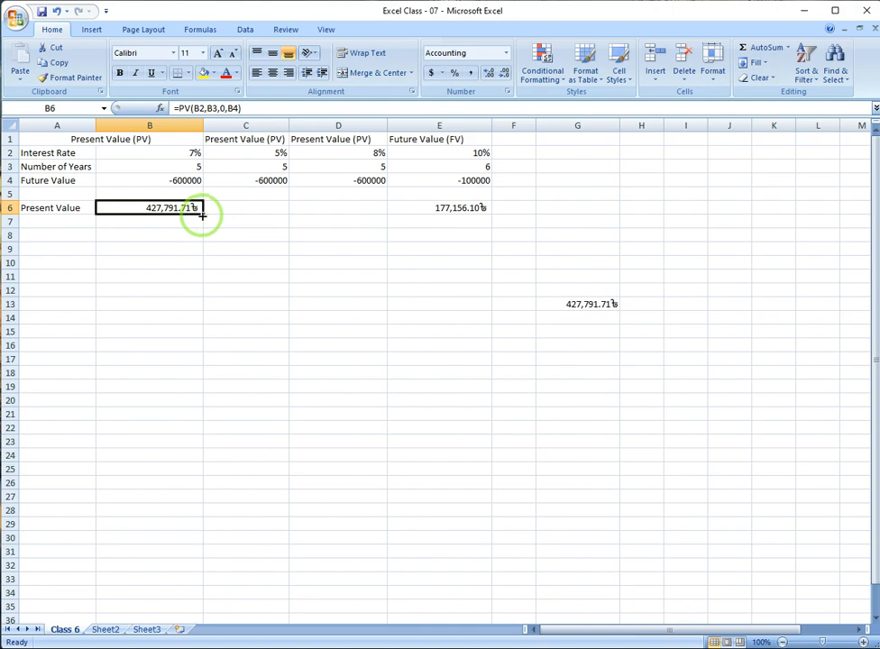
left_click_drag(202, 214, 354, 217)
left_click(243, 210)
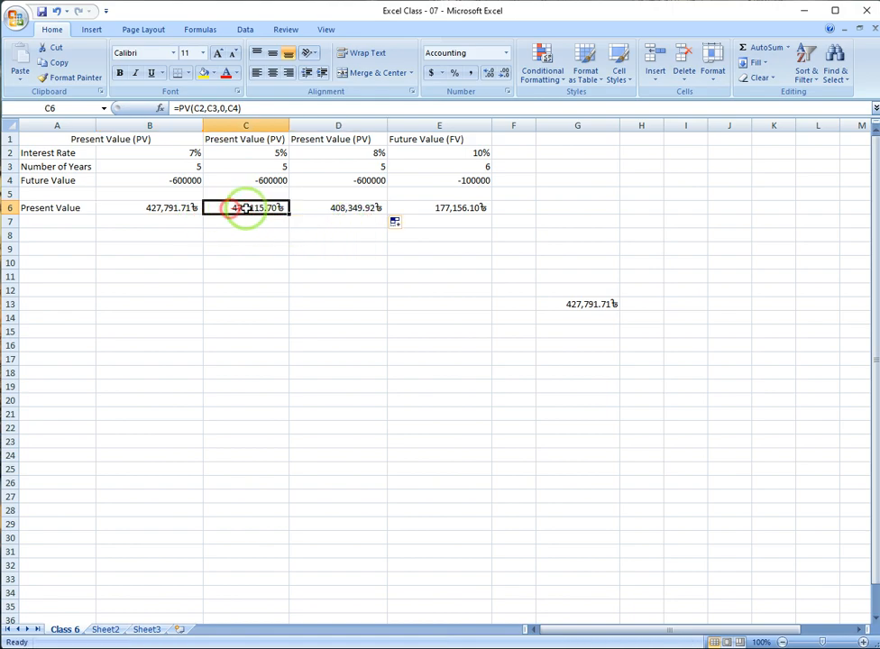
left_click(325, 210)
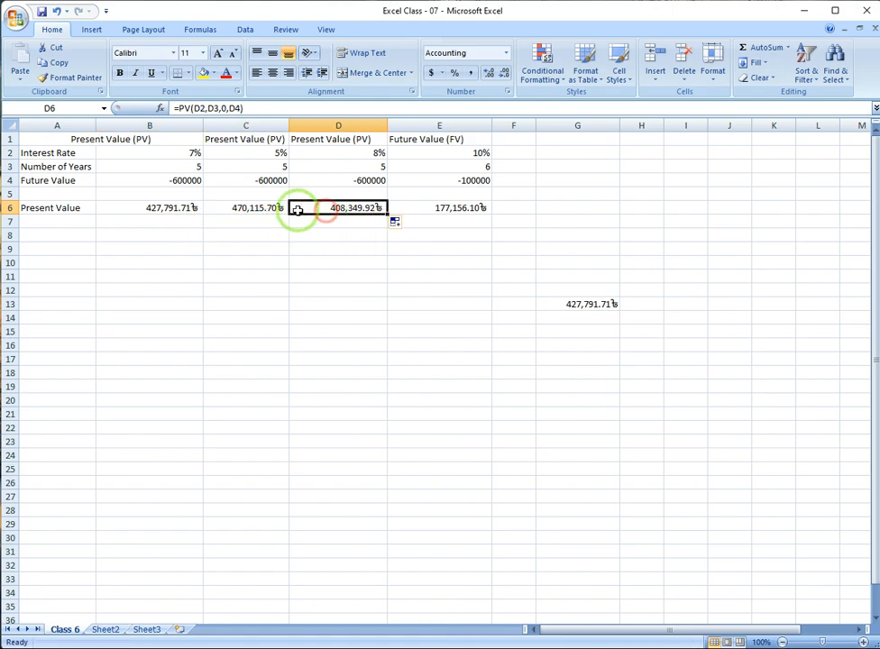
left_click(253, 209)
left_click(341, 210)
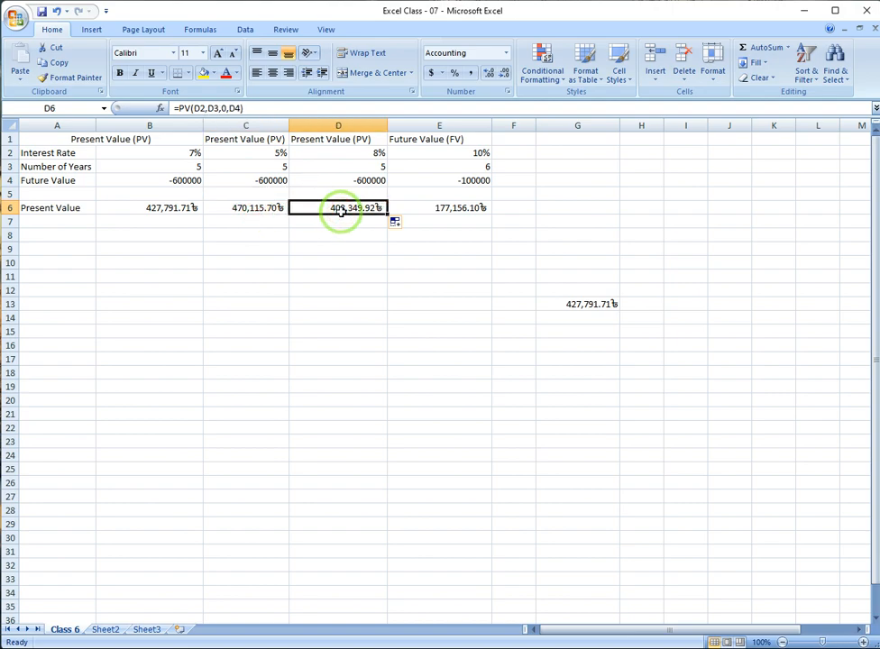
left_click(262, 208)
left_click(317, 210)
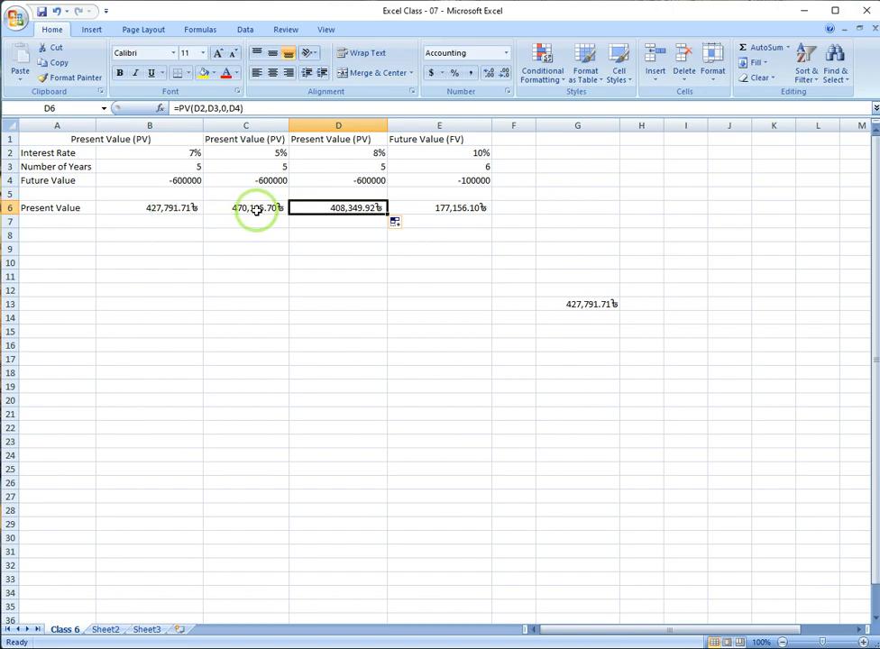
left_click(444, 206)
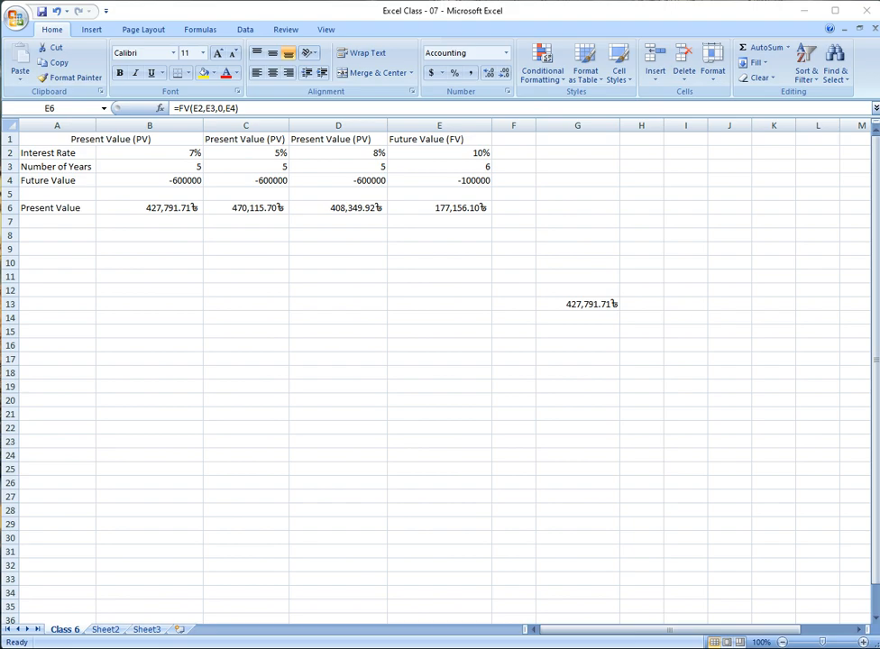
Look through the Sheet2, Sheet3 and Class 6 worksheets, ending on Class 6.
left_click(95, 632)
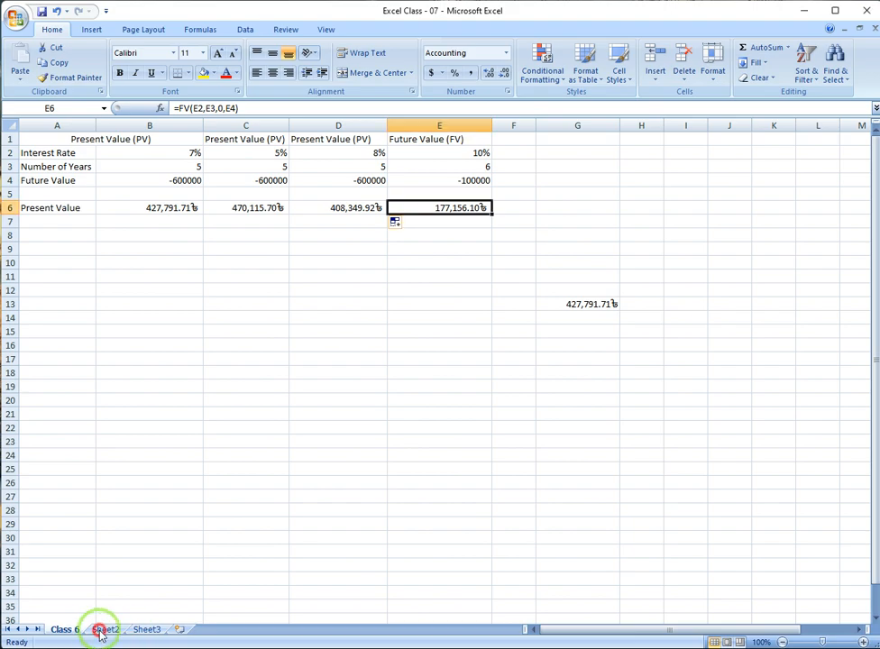
left_click(142, 630)
left_click(68, 630)
left_click(104, 630)
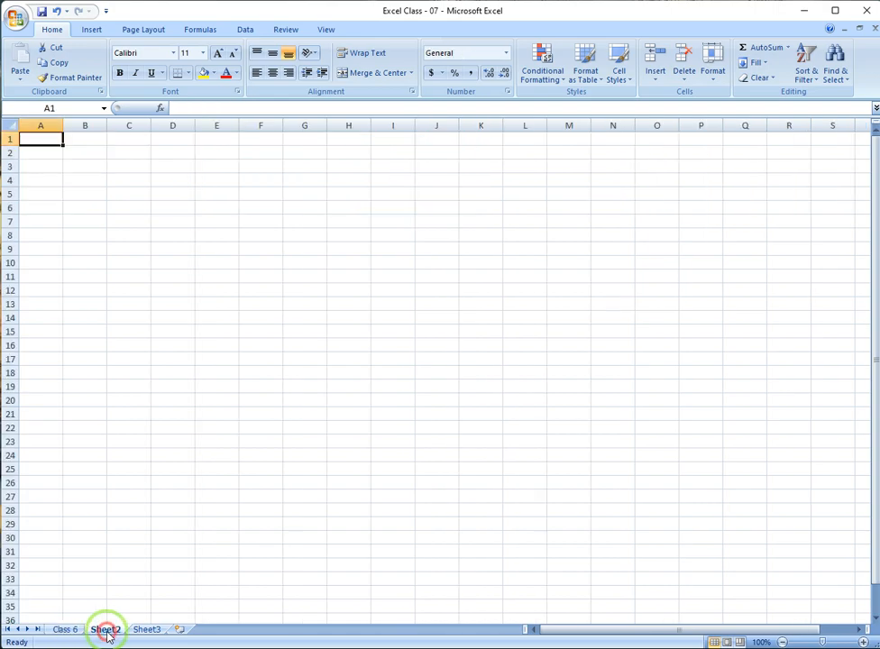
left_click(68, 629)
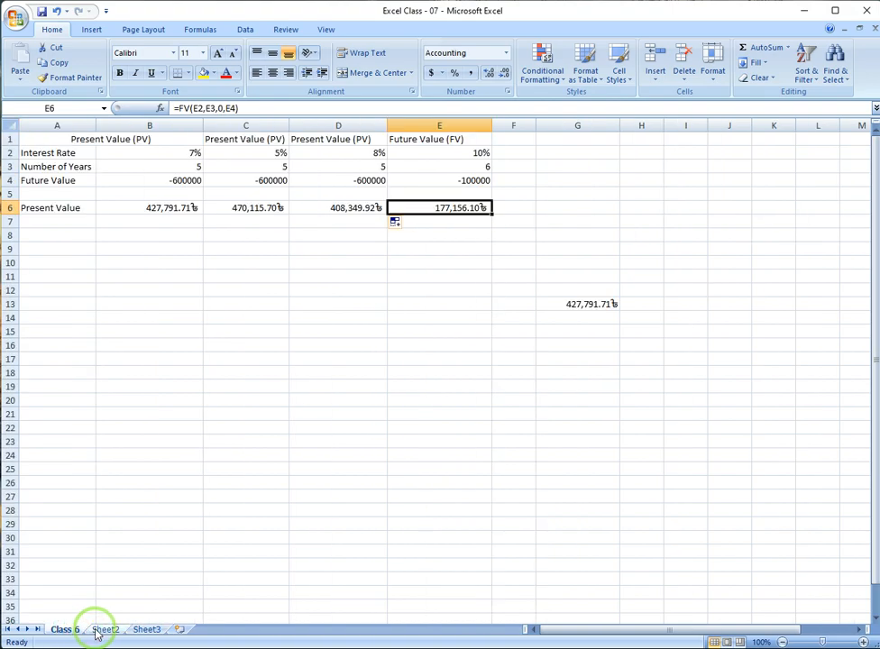
Insert a new worksheet before Sheet3 and add another worksheet after the last one.
right_click(151, 629)
left_click(181, 480)
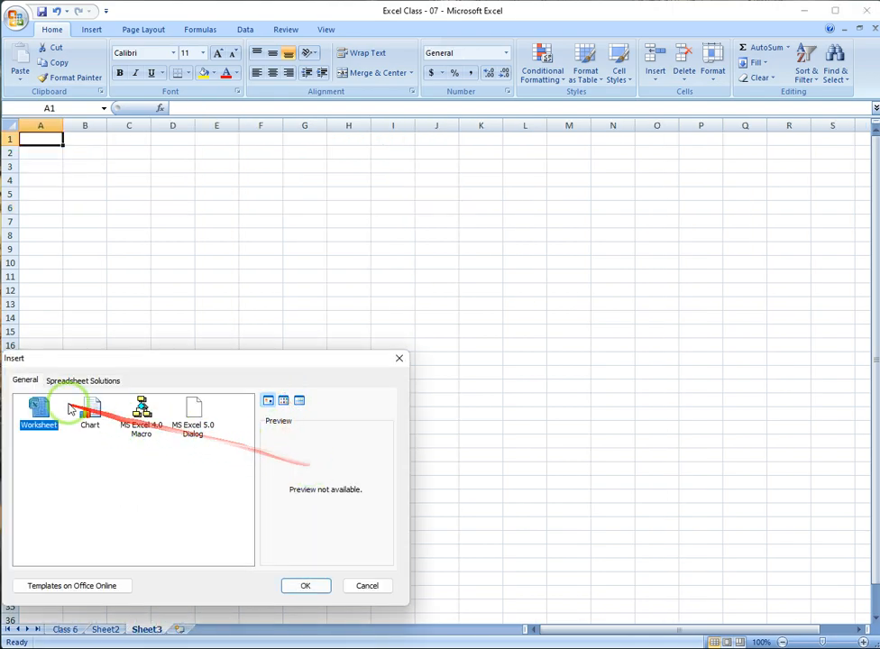
left_click(306, 583)
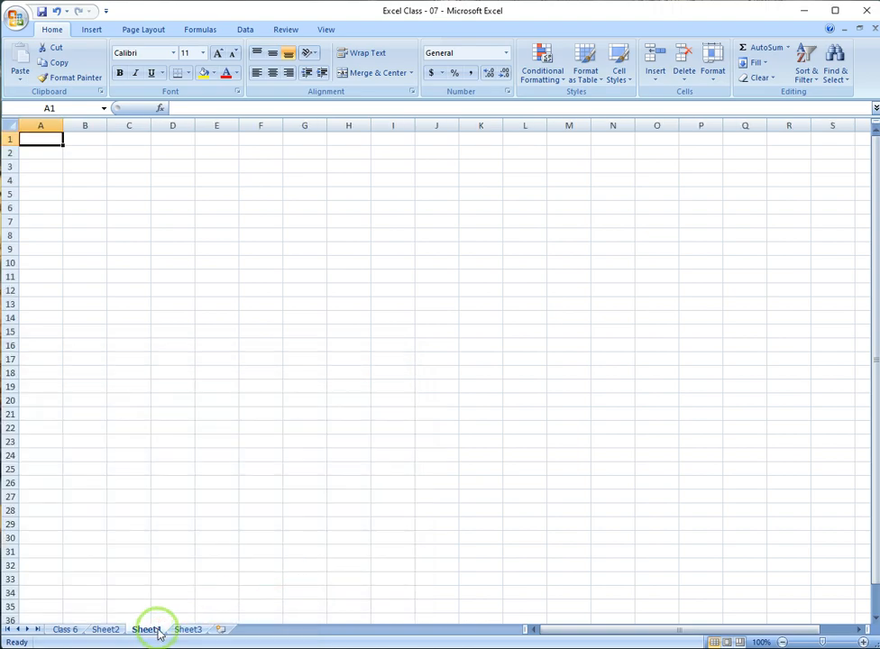
left_click(222, 631)
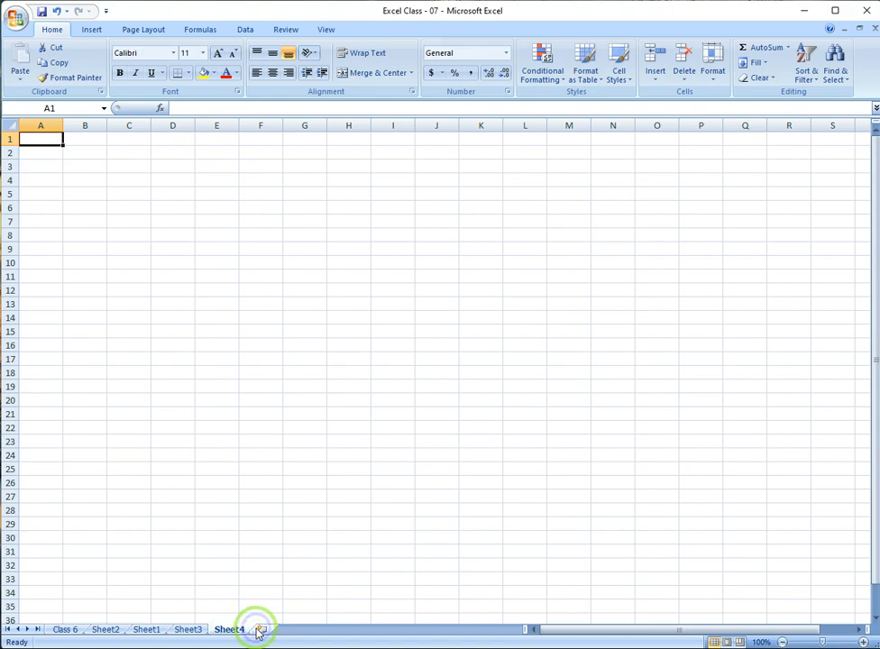
Delete the worksheets Sheet3 and Sheet4 from the workbook.
left_click(191, 630)
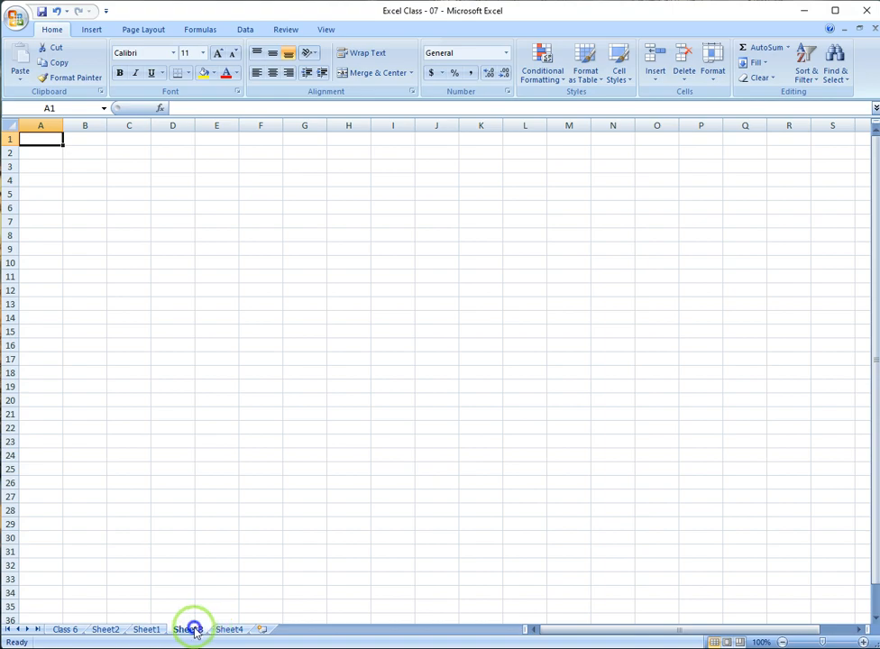
right_click(192, 630)
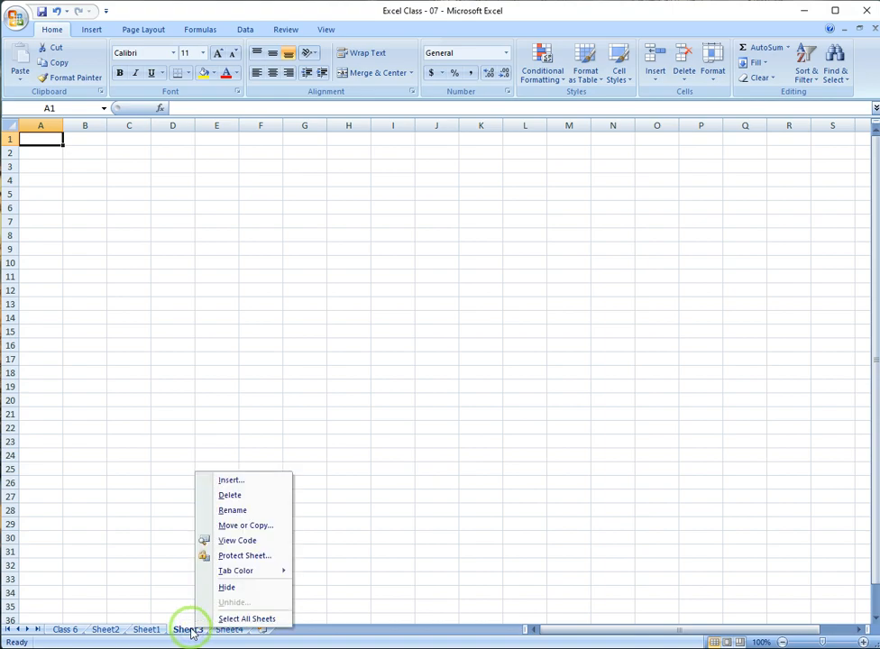
left_click(245, 498)
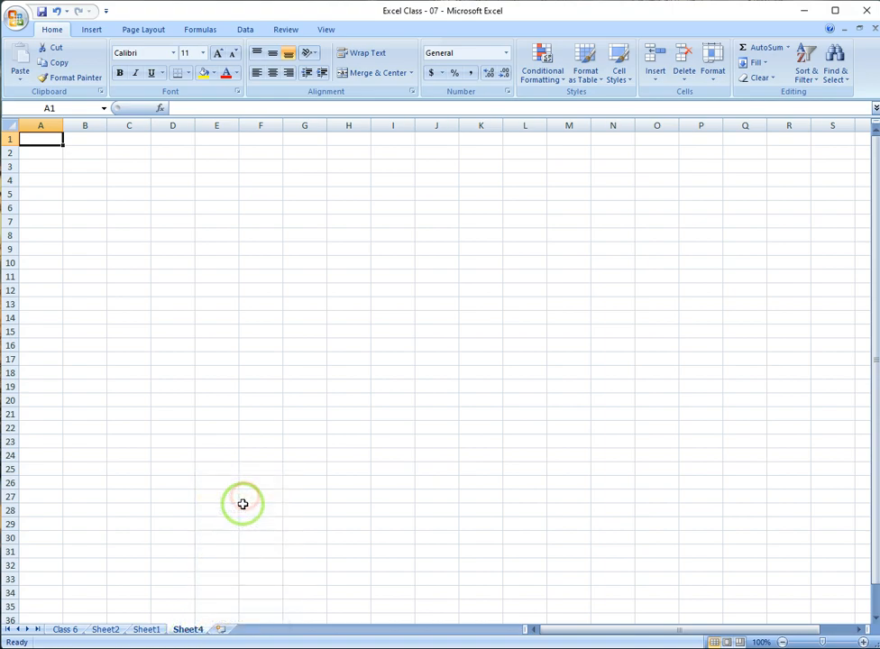
right_click(186, 631)
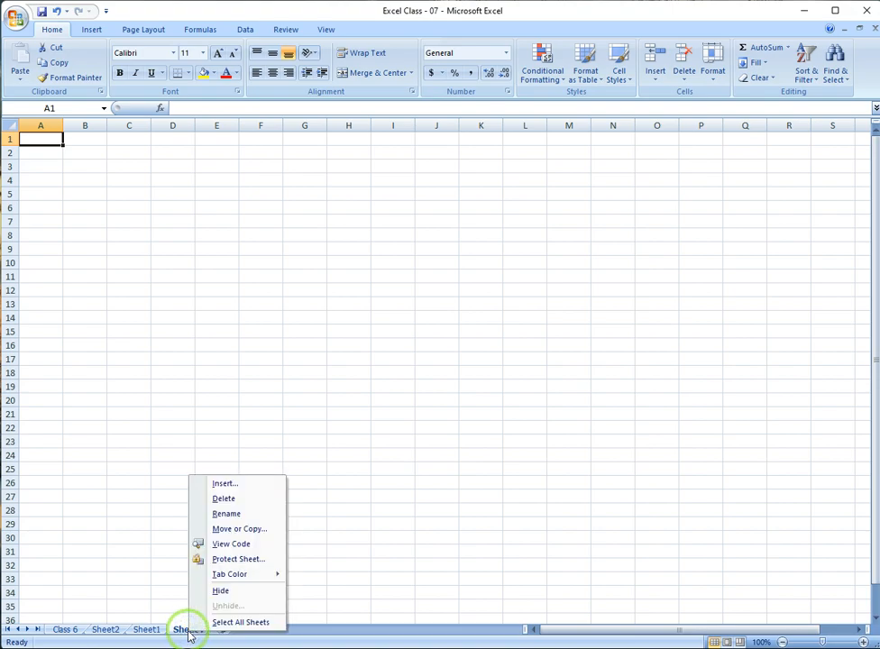
left_click(241, 499)
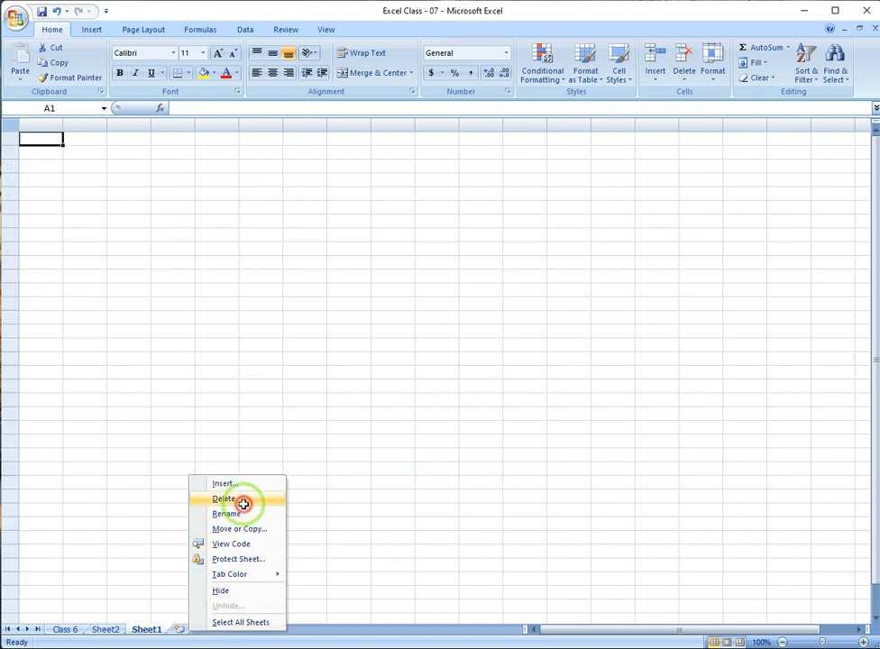
Rename the worksheet Sheet1 as "Rename" and switch to Sheet2.
right_click(159, 628)
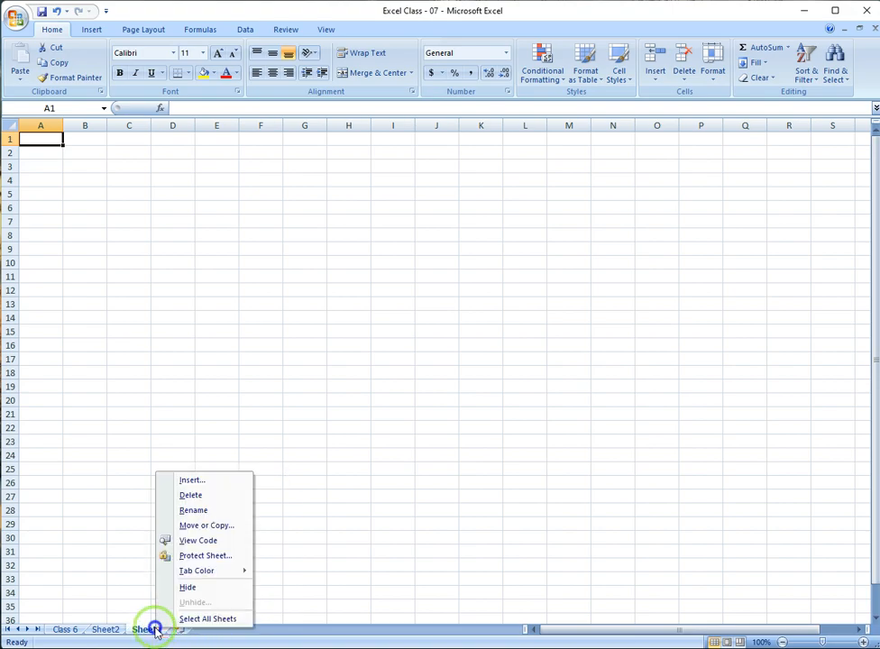
left_click(187, 508)
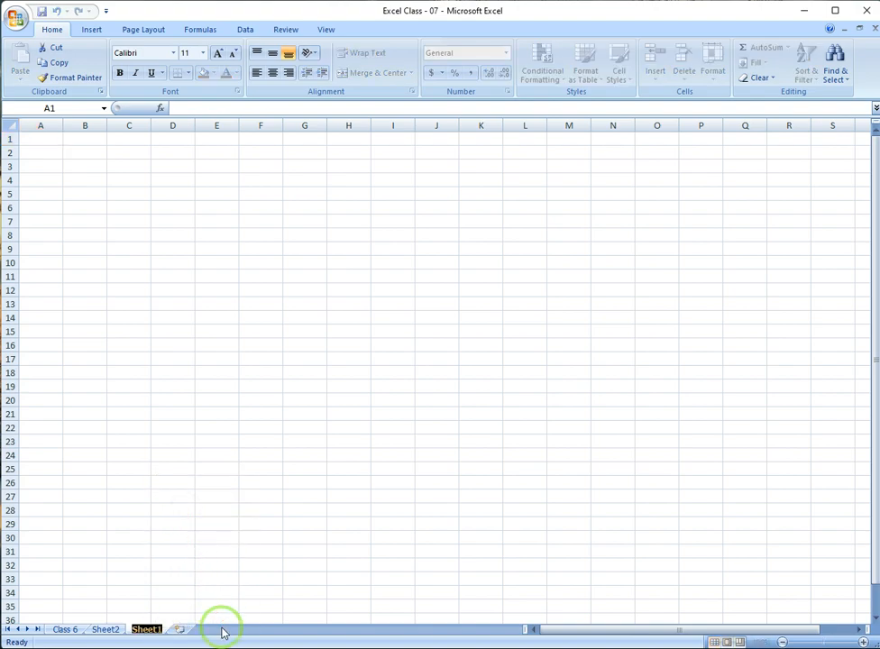
type("Rename")
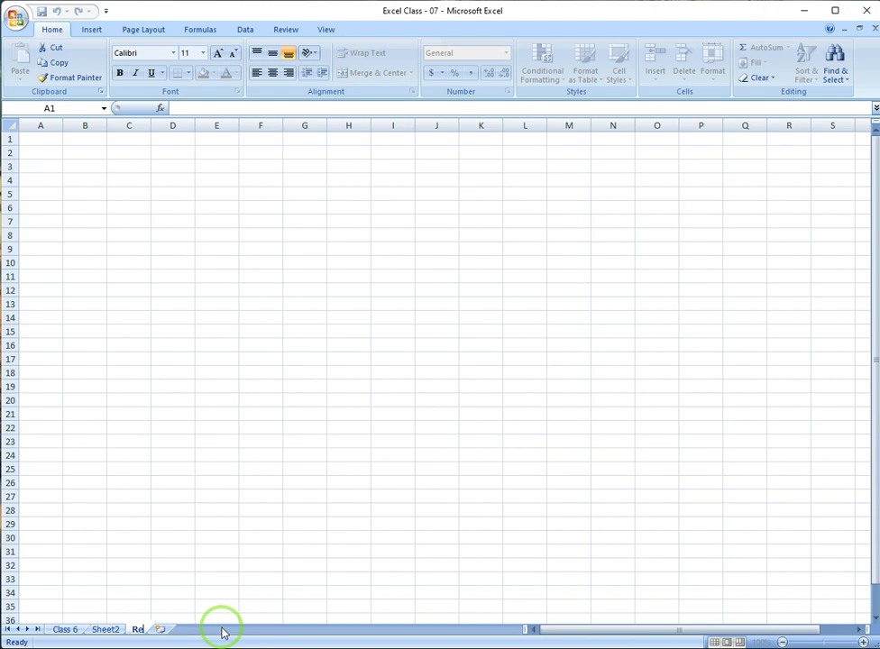
left_click(104, 630)
right_click(103, 633)
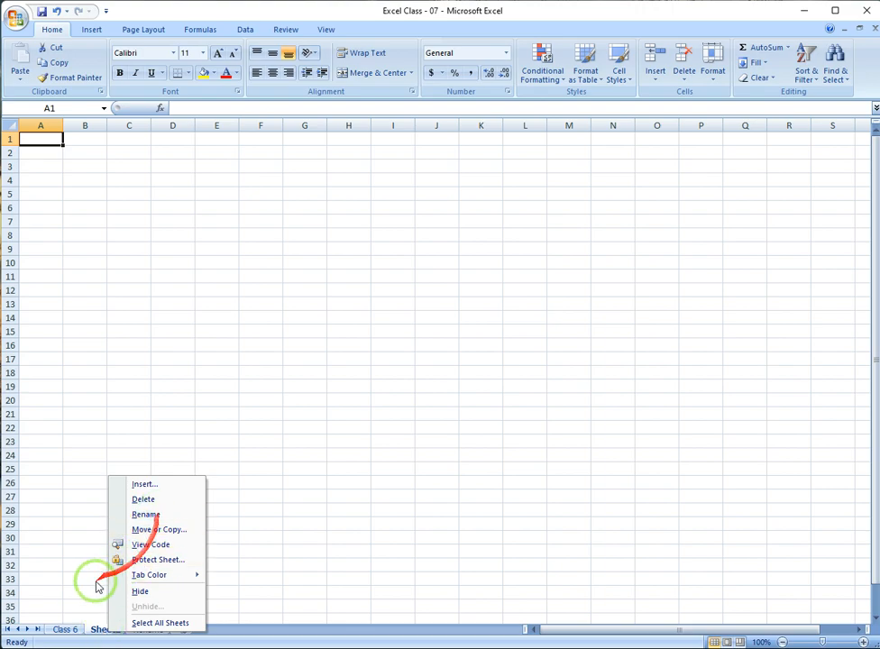
left_click(66, 630)
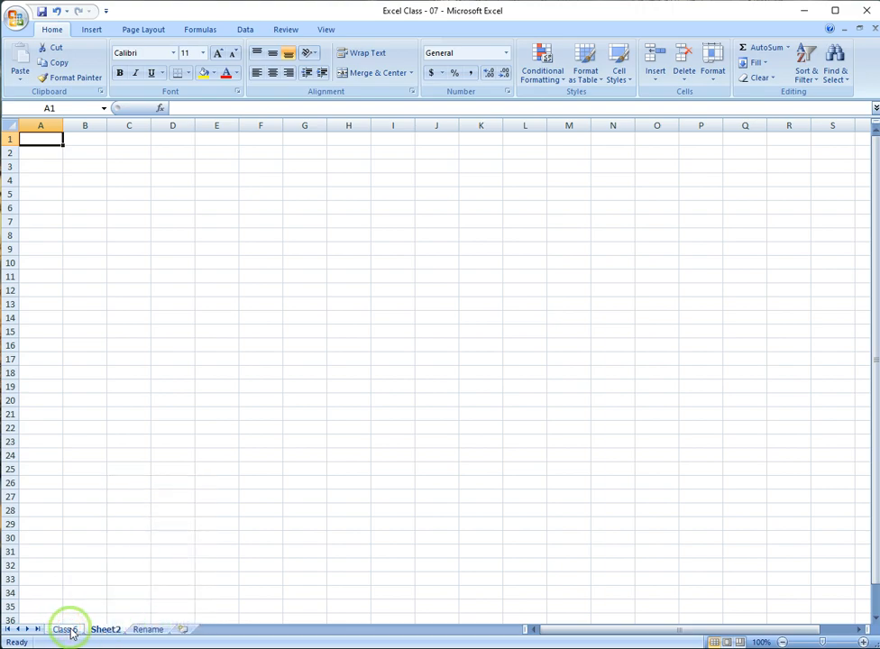
left_click(70, 630)
right_click(72, 632)
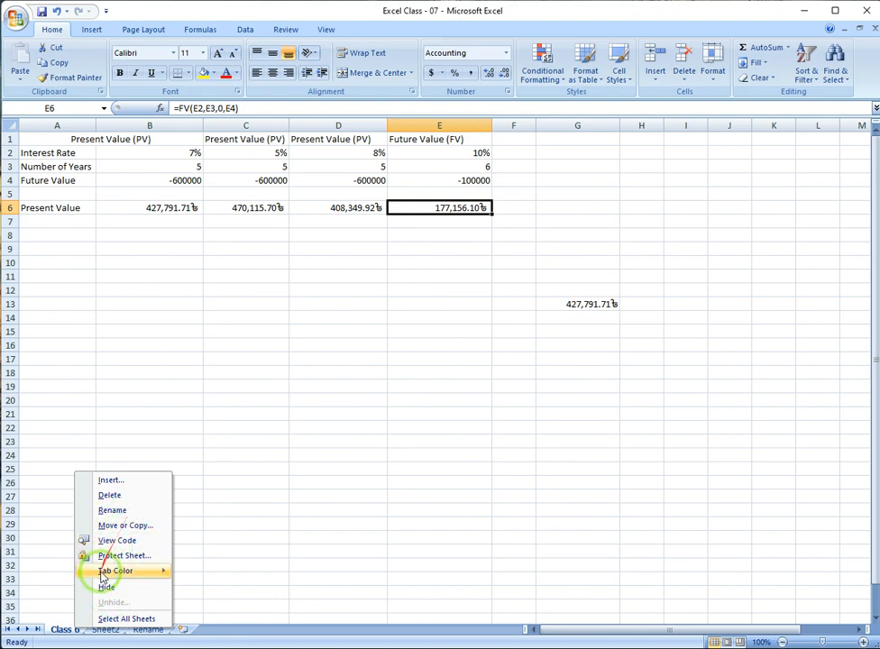
left_click(109, 511)
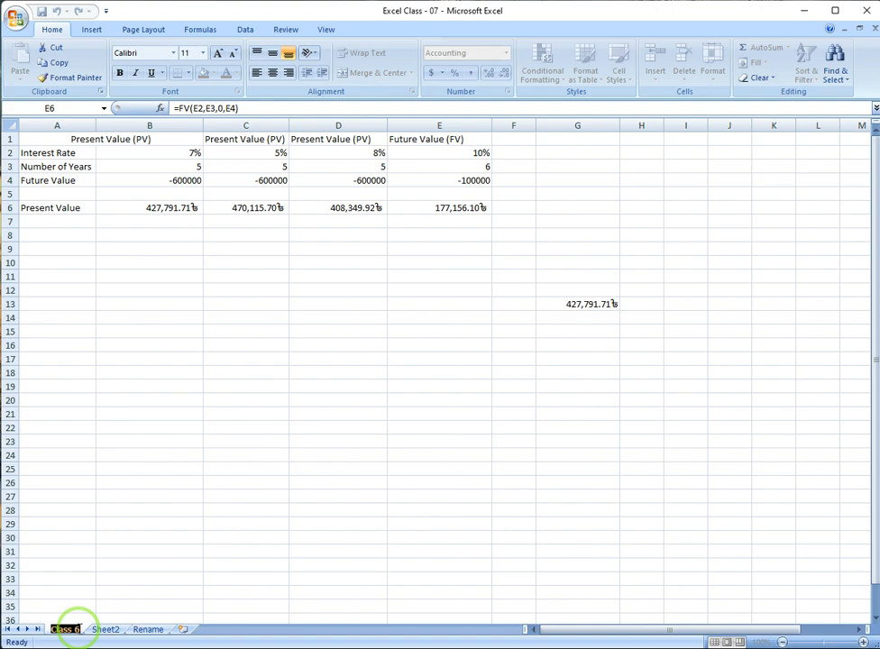
left_click(101, 629)
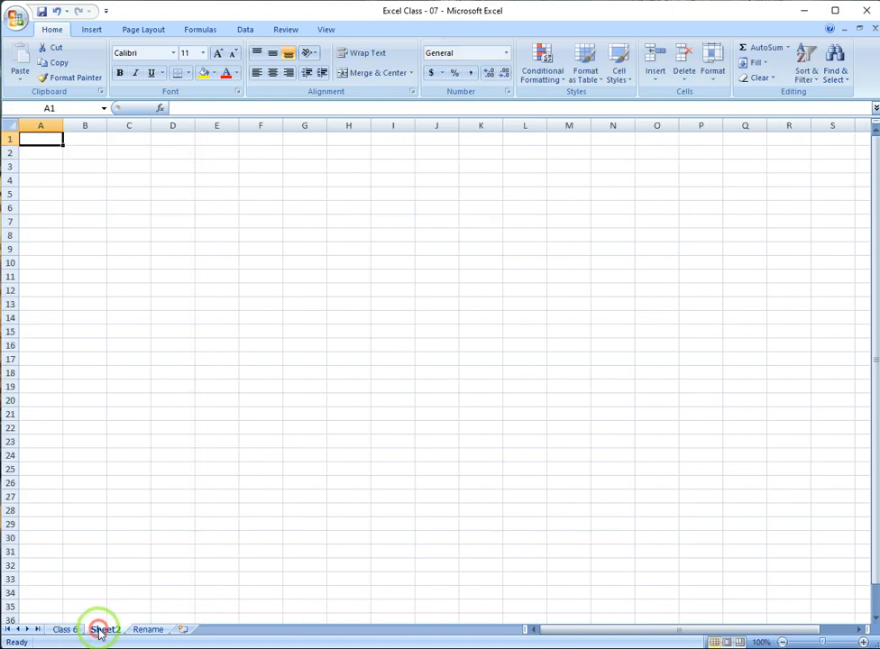
Look over the tab colours available for Sheet2 and leave its colour options.
right_click(100, 629)
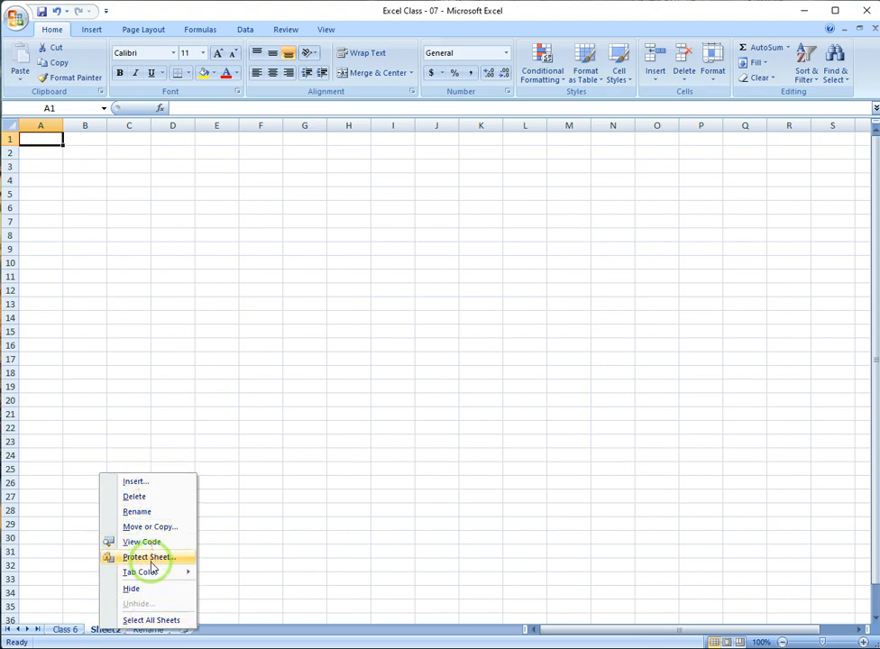
mouse_move(171, 571)
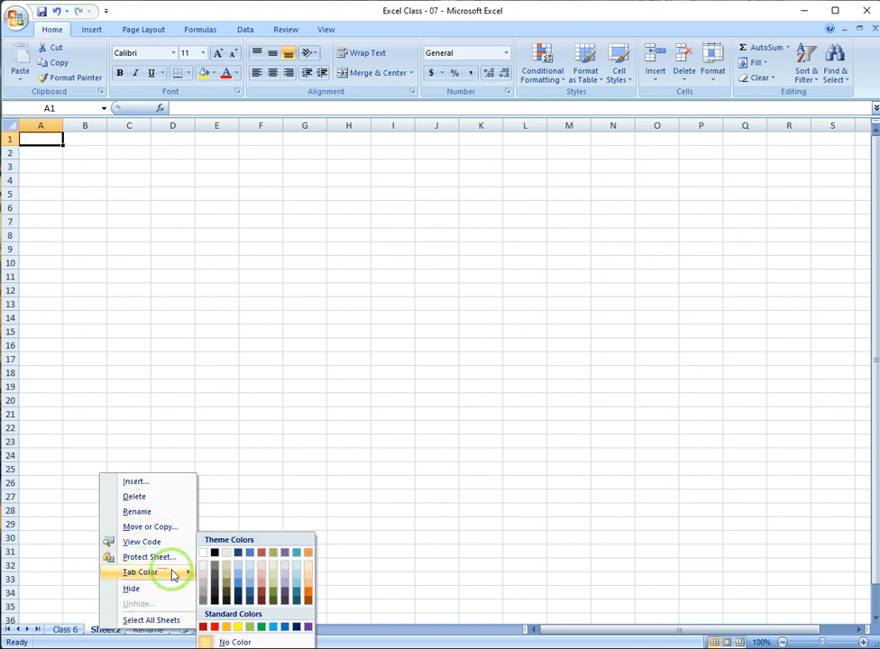
left_click(75, 630)
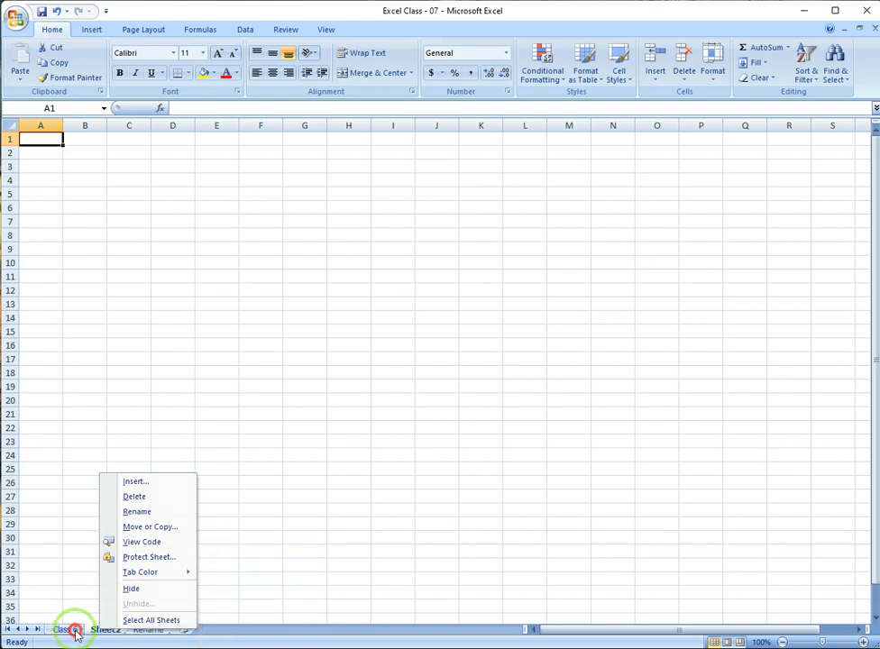